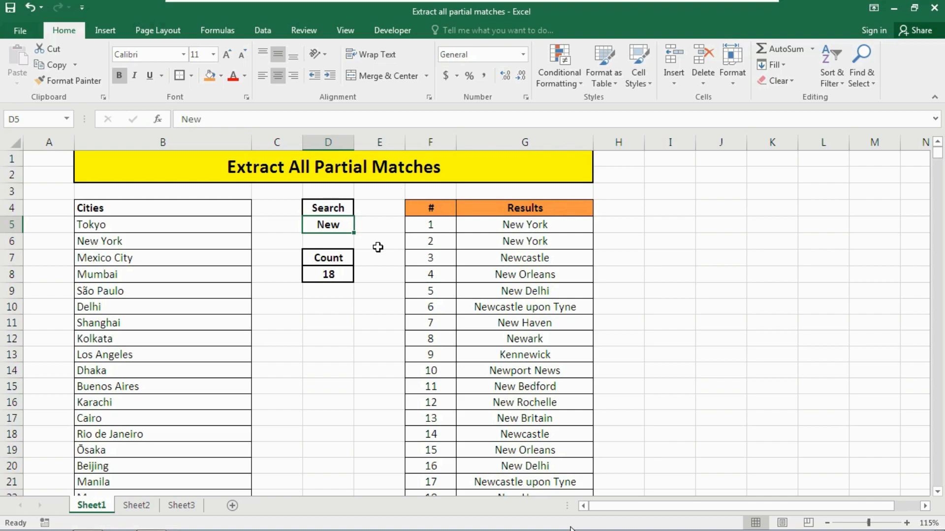
Review the results list and its formula on Sheet1, and set the search term in D5 to "Tu".
click(502, 222)
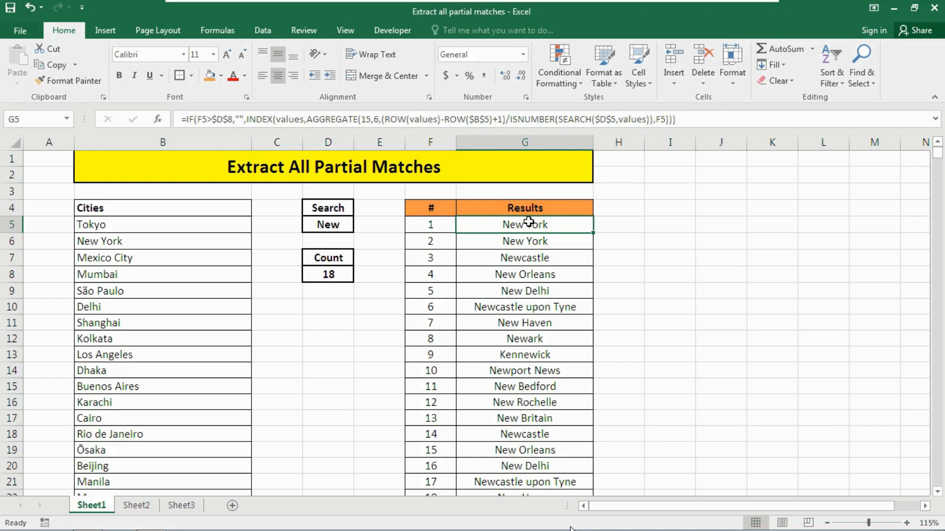
click(329, 226)
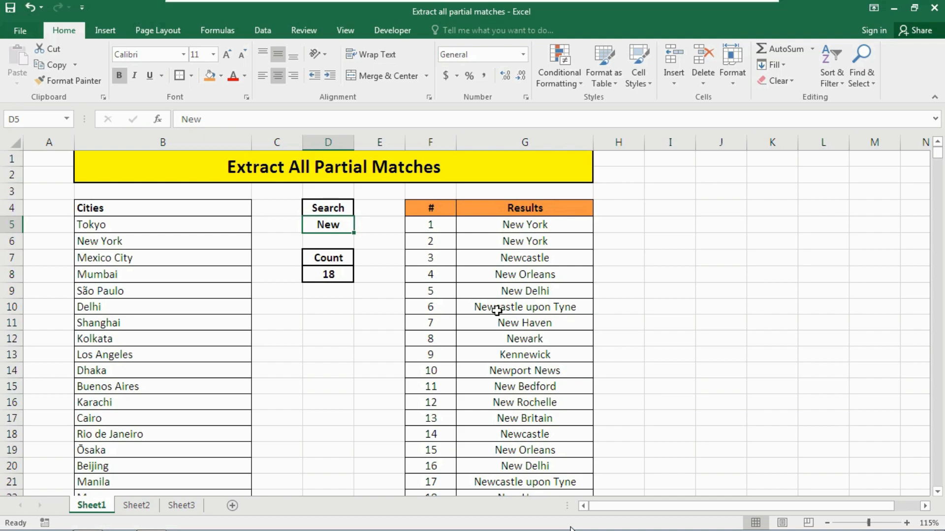
scroll(223, 256, down, 20)
scroll(224, 256, down, 8)
scroll(223, 256, up, 20)
text(Tu)
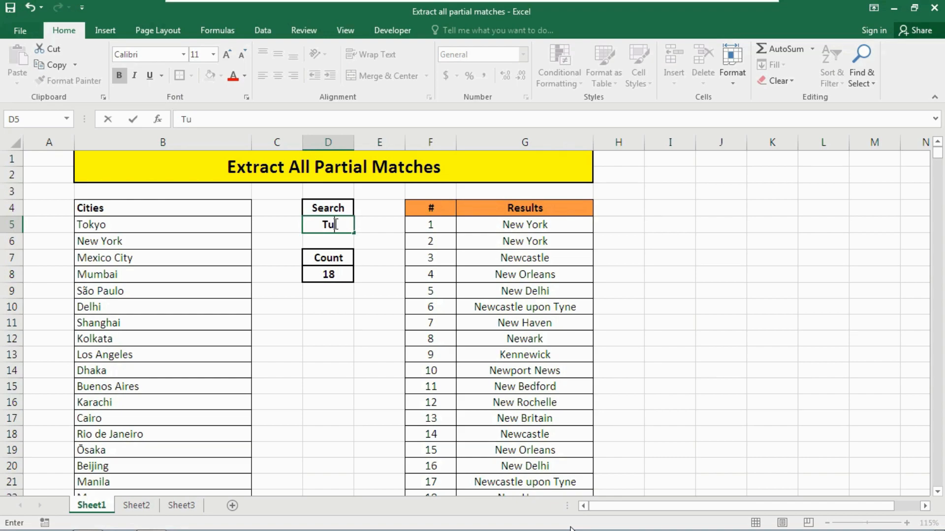
key(ctrl+Return)
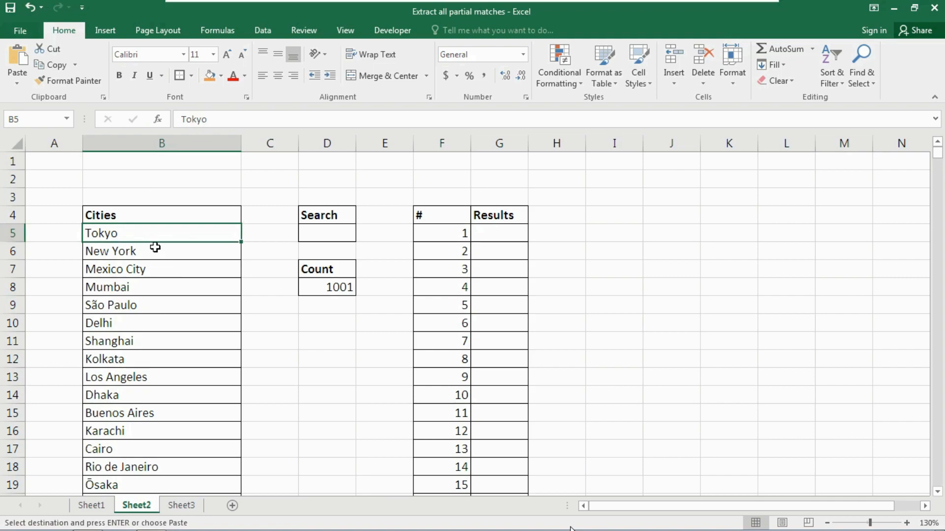
Name the whole list of cities on Sheet2, from B5 down to its last entry, "data".
key(ctrl+shift+Down)
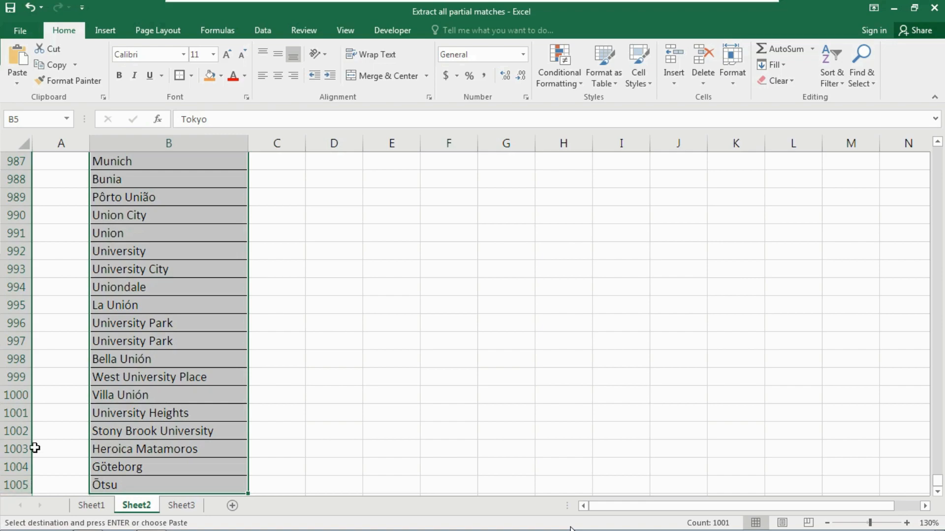
click(46, 203)
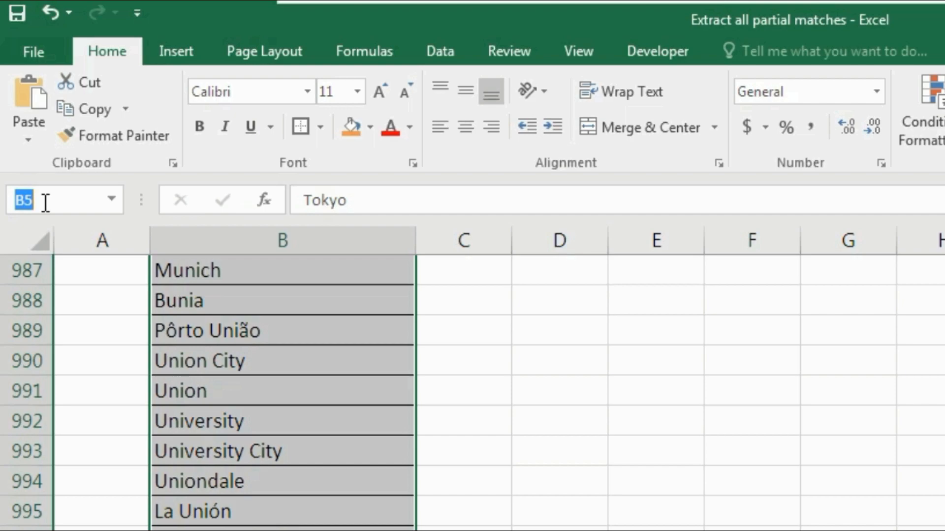
text(data)
key(Return)
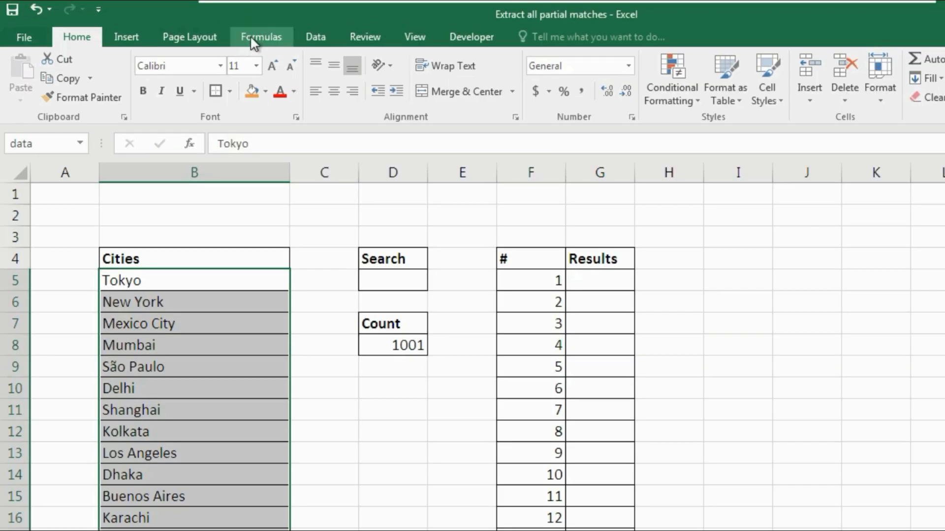
Check the workbook's defined names and the range that "data" refers to in the Name Manager.
click(213, 29)
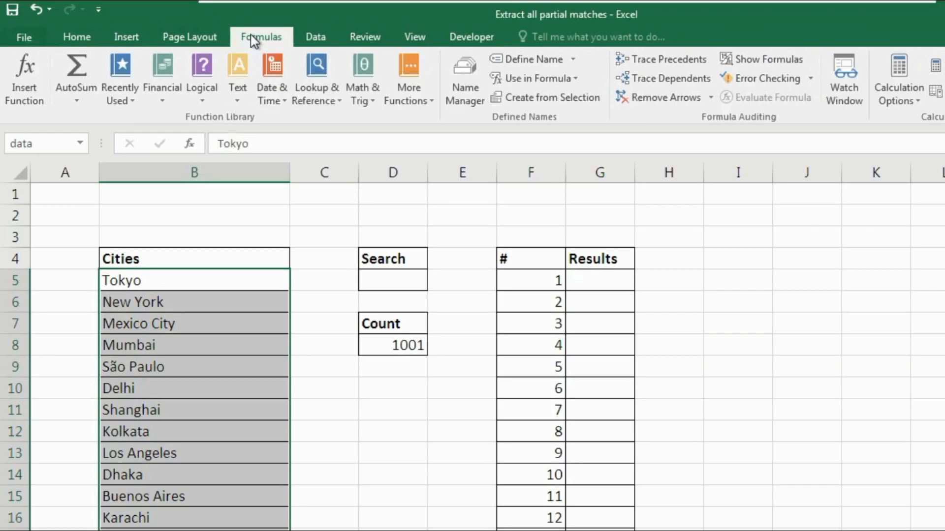
click(472, 79)
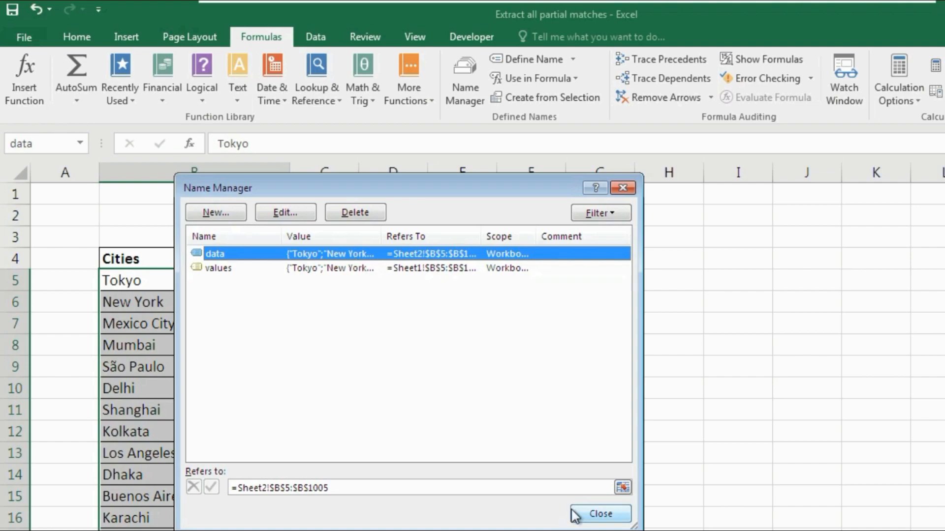
click(584, 515)
Begin a COUNTIF formula in the Count cell D8 with the named range data as its range.
click(604, 285)
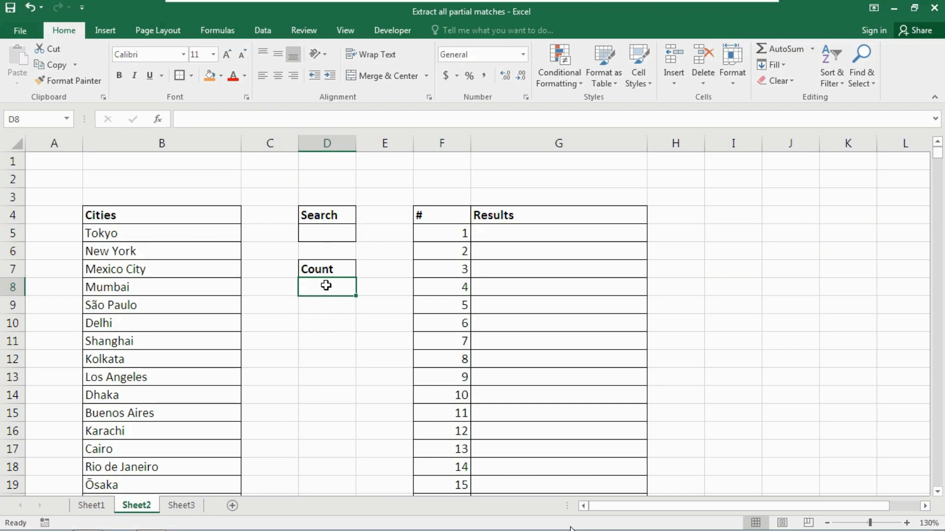
click(323, 232)
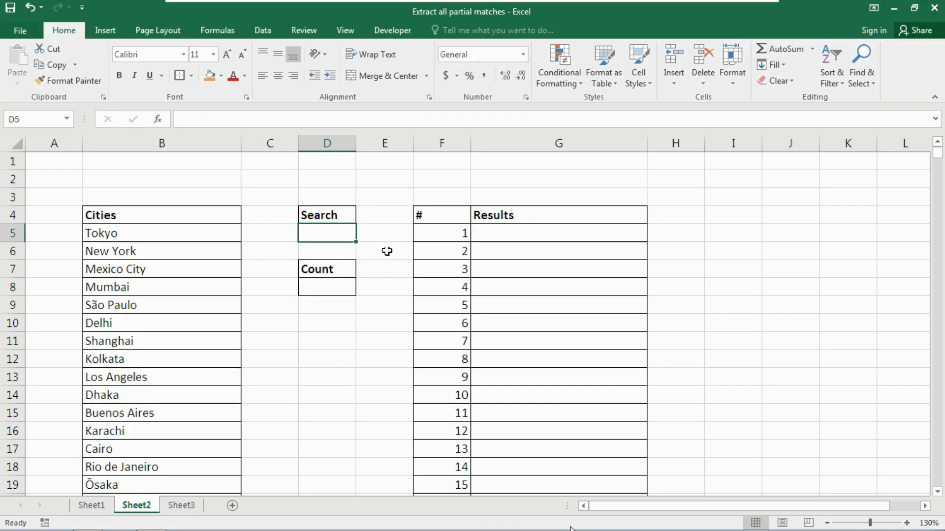
click(320, 287)
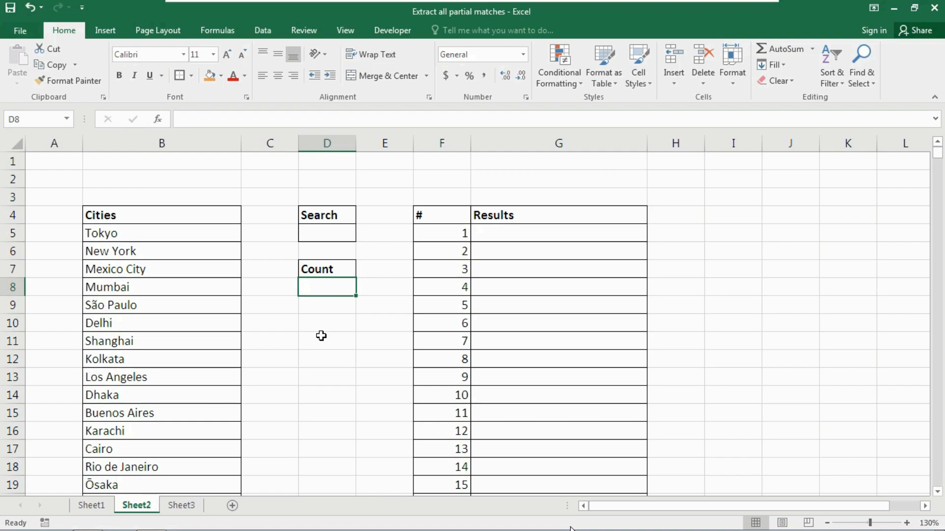
text(=count)
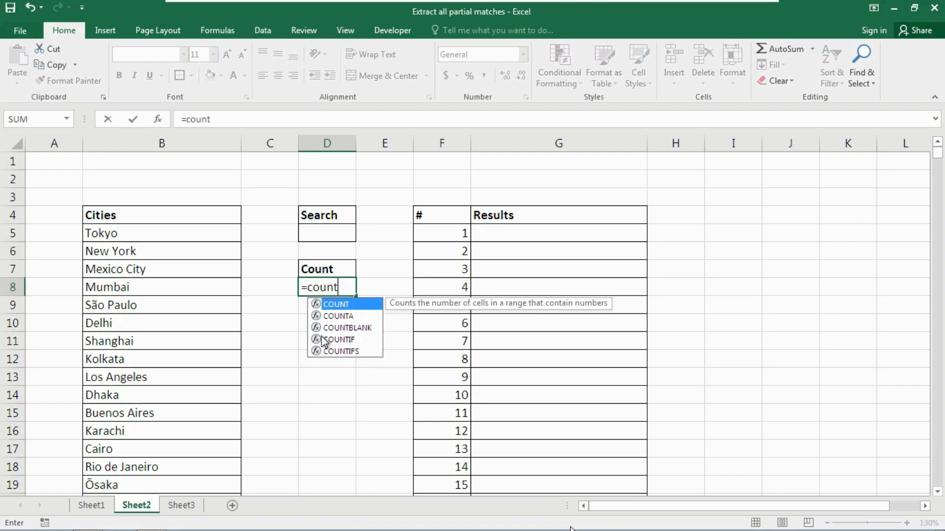
key(Down)
key(Down)
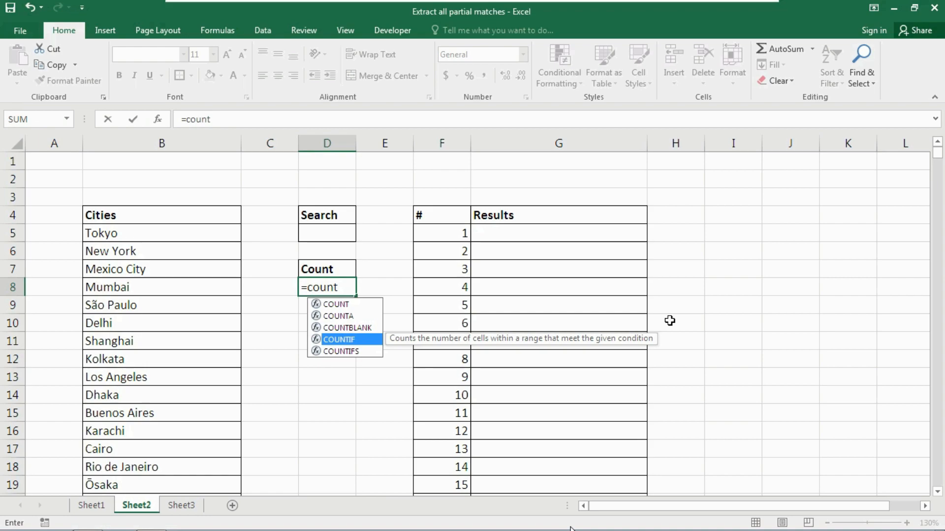
key(Tab)
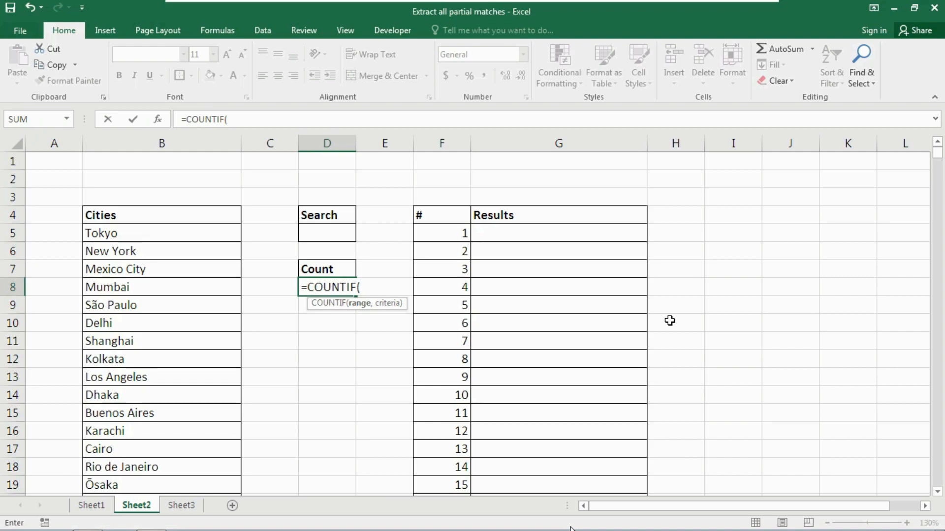
text(data)
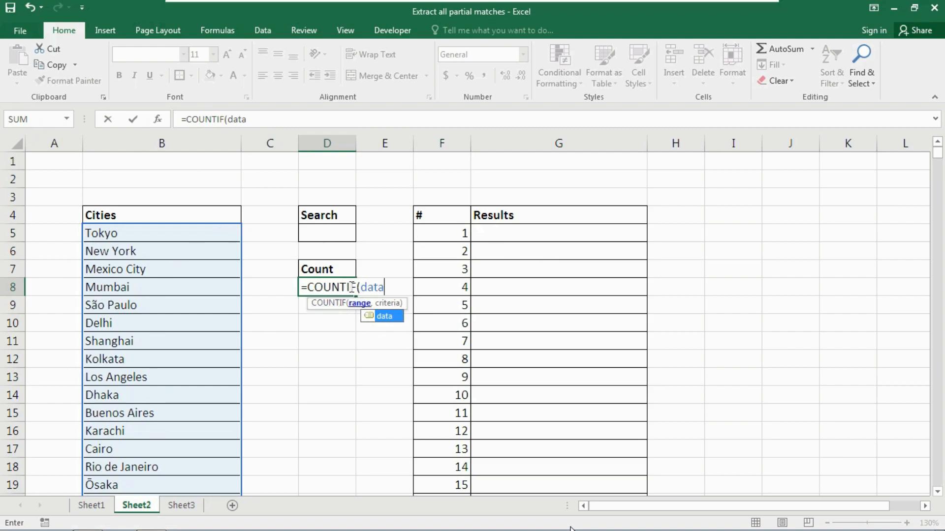
click(396, 296)
key(Escape)
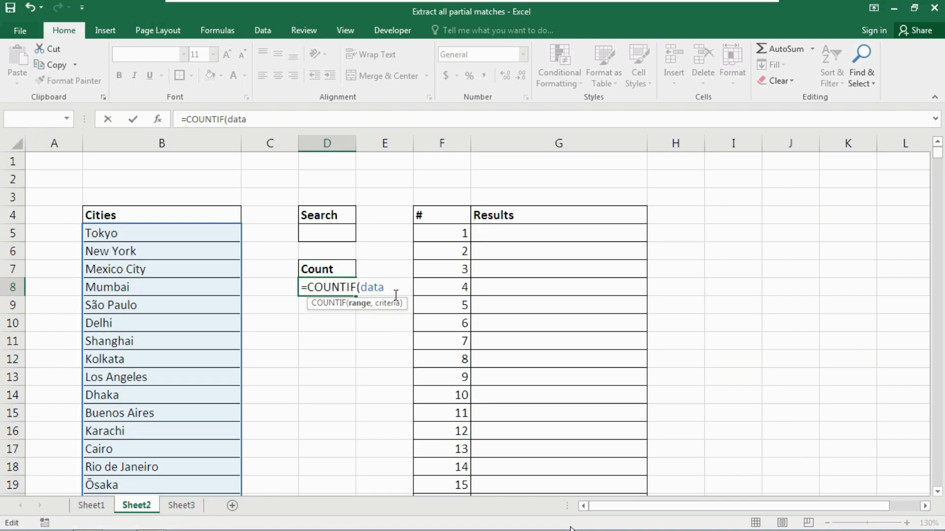
Complete the D8 formula with the wildcard criteria "*"&D5&"*" and enter it as =COUNTIF(data,"*"&D5&"*").
text(,"*"&)
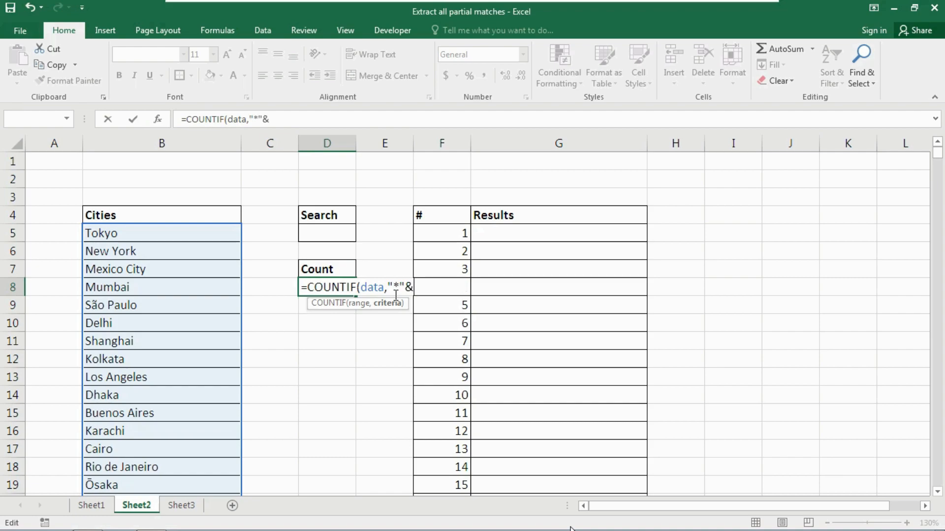
click(326, 234)
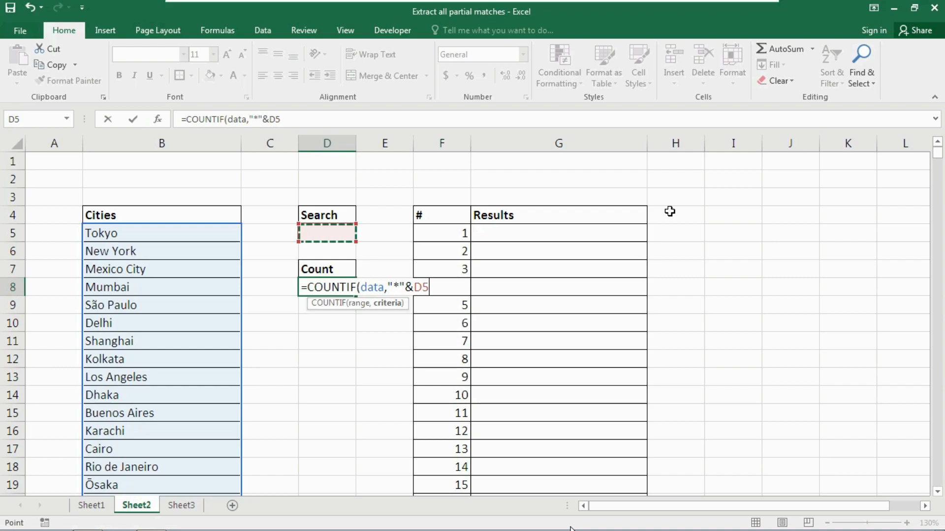
text(&")
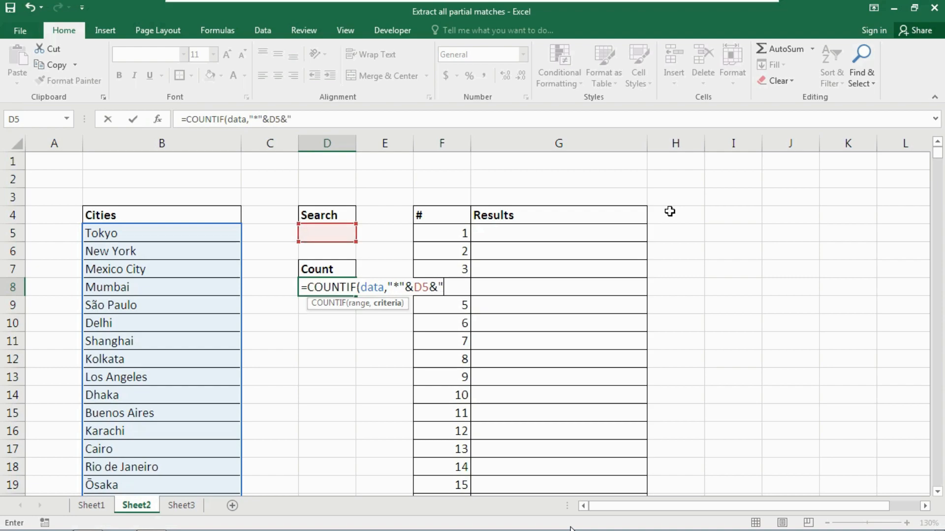
text(*"))
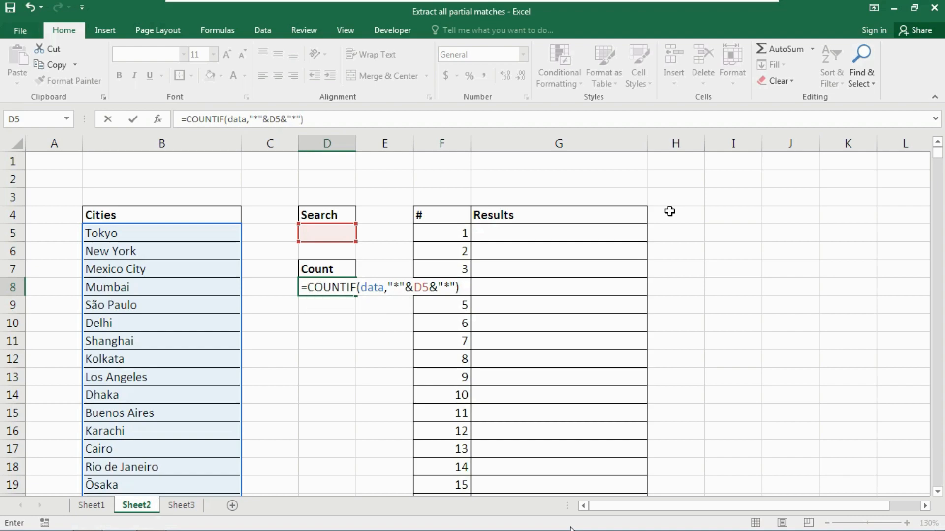
key(ctrl+Return)
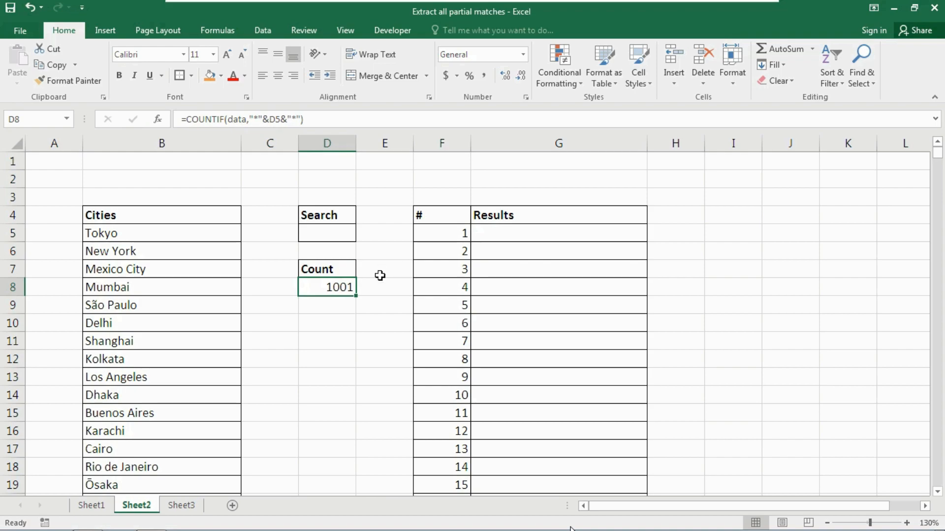
Enter "New" as the search term in cell D5 of Sheet2.
click(321, 231)
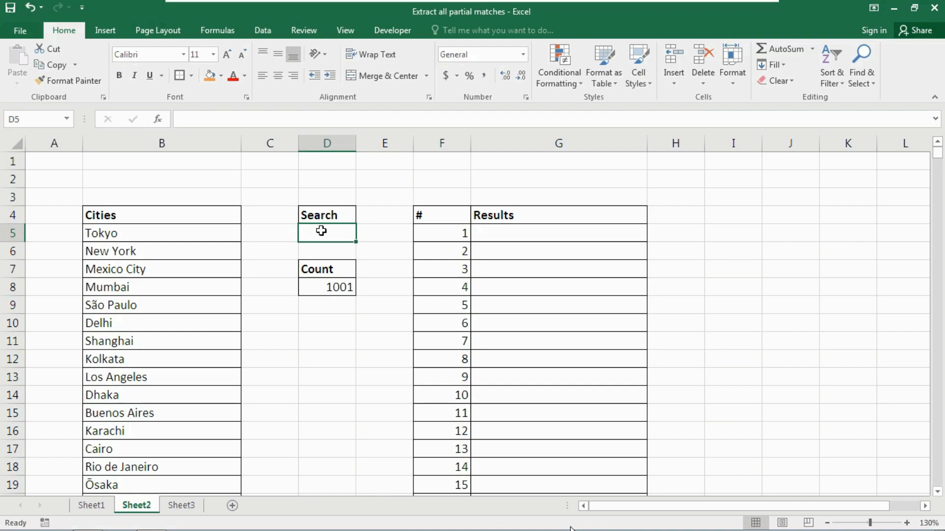
text(New)
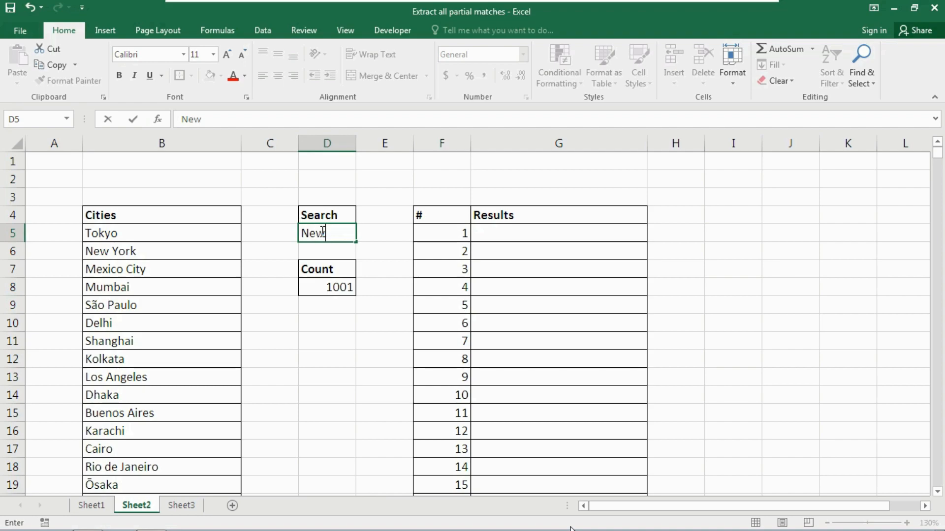
key(Tab)
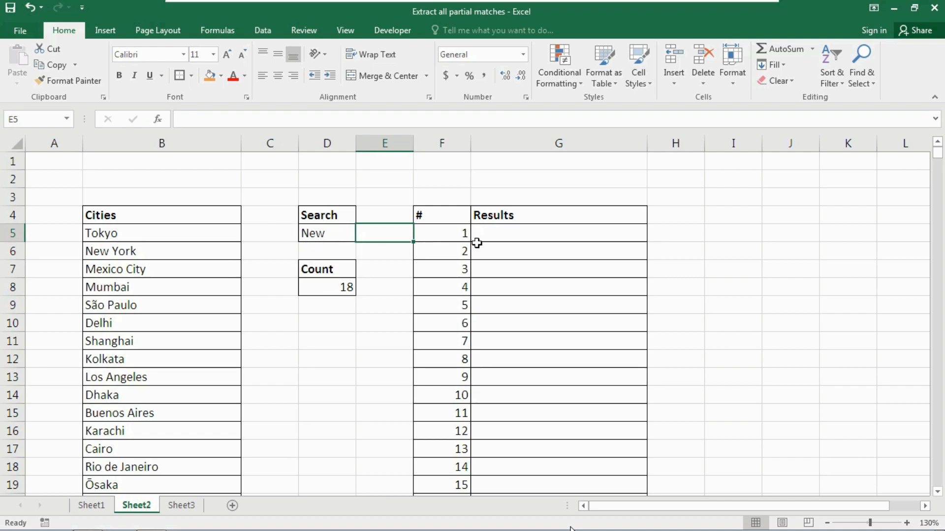
Begin an IF formula in G5 that returns an empty string when F5 exceeds the count: =IF(F5>$D$8,"",.
click(508, 232)
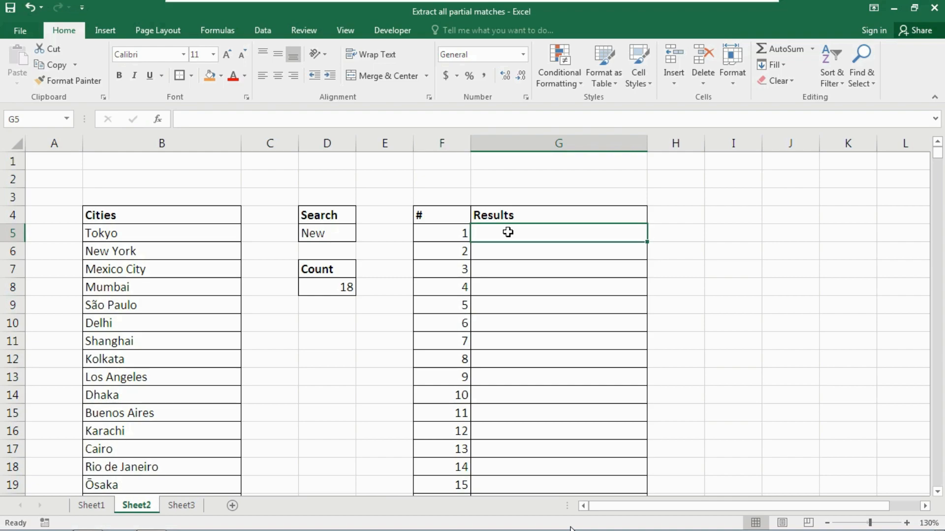
text(=if)
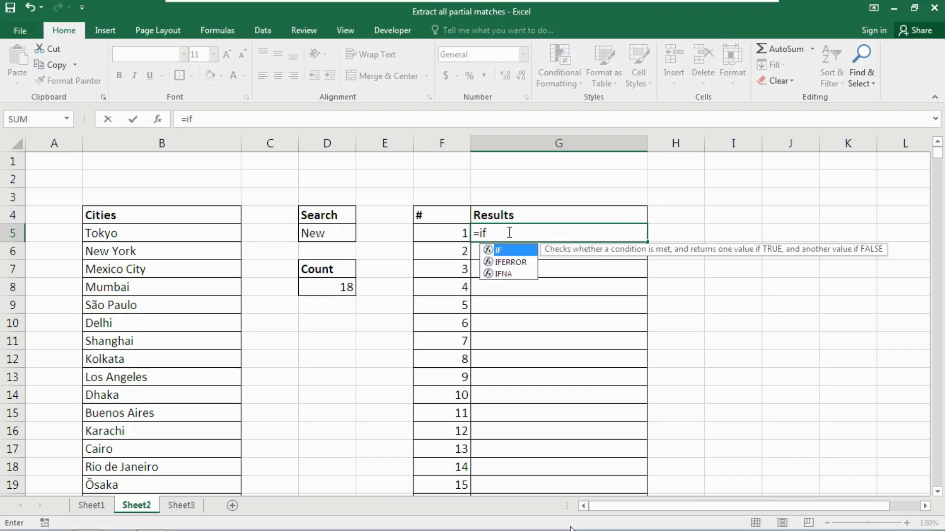
key(Tab)
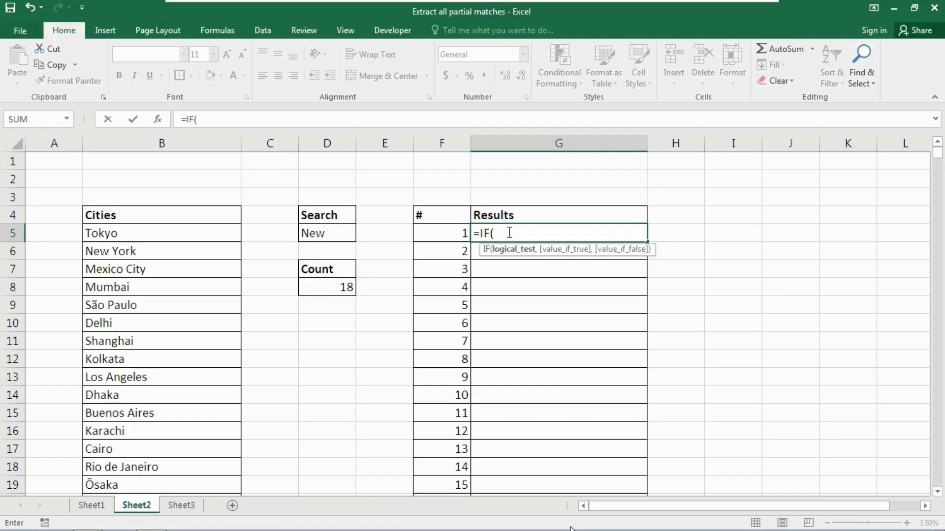
key(Left)
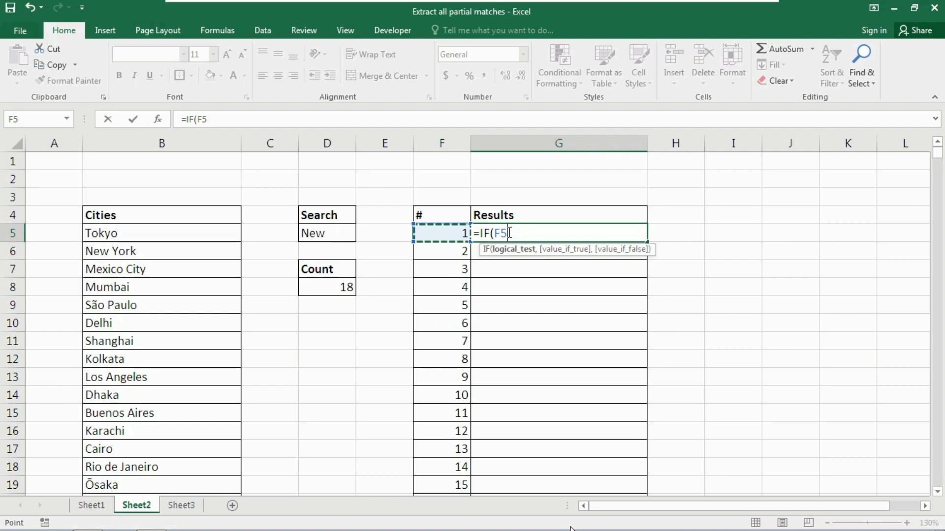
text(>)
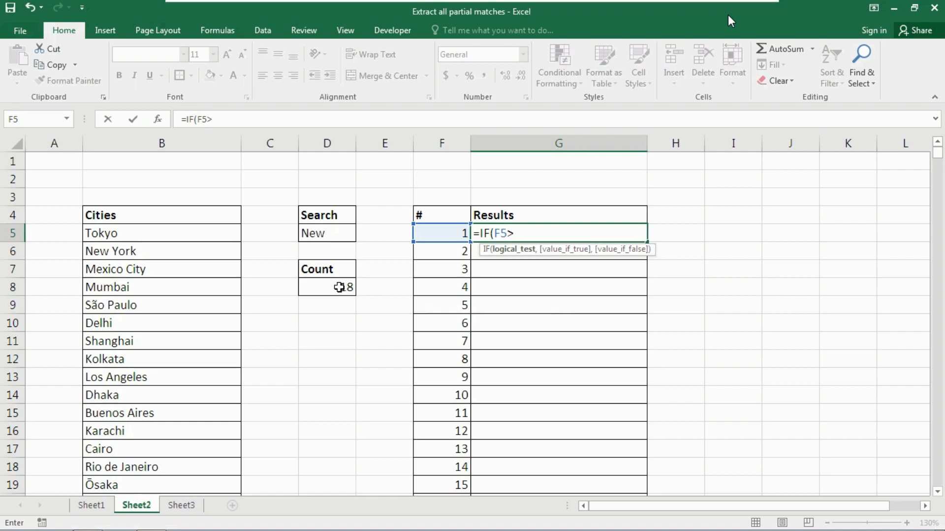
click(339, 288)
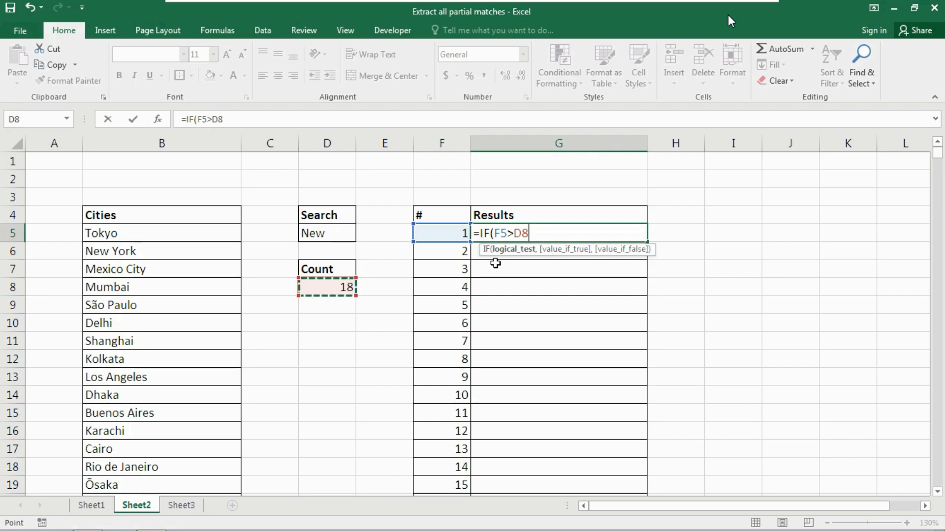
key(F4)
text(,)
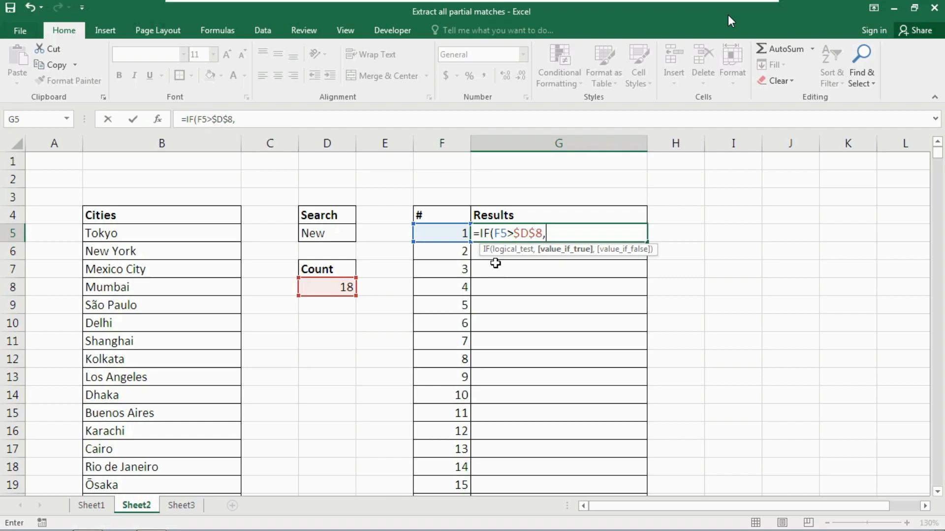
text("",)
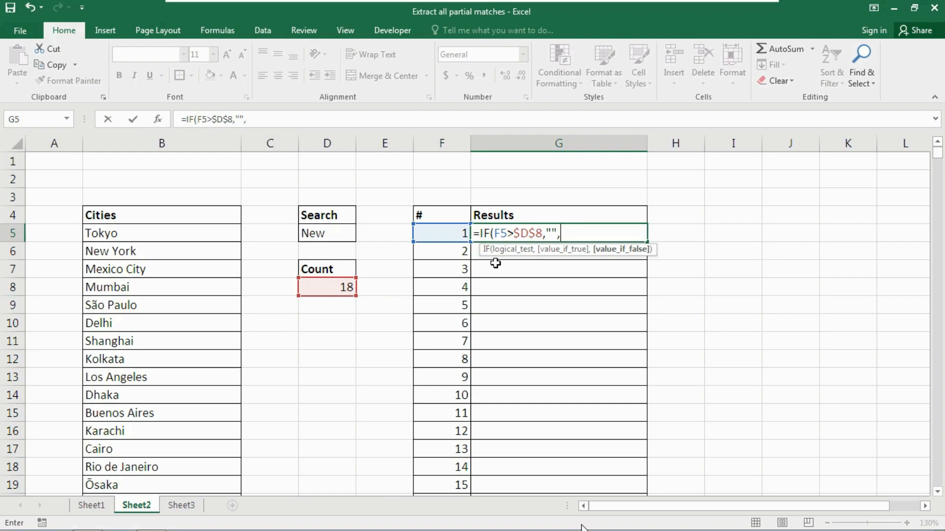
Nest an INDEX function as the value-if-false argument of the G5 formula, with the named range data as its array.
text(index)
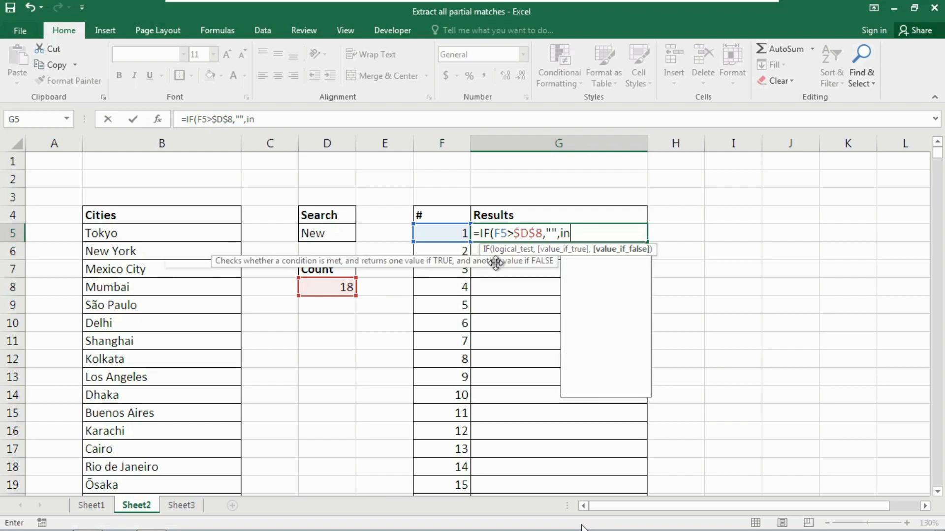
key(Tab)
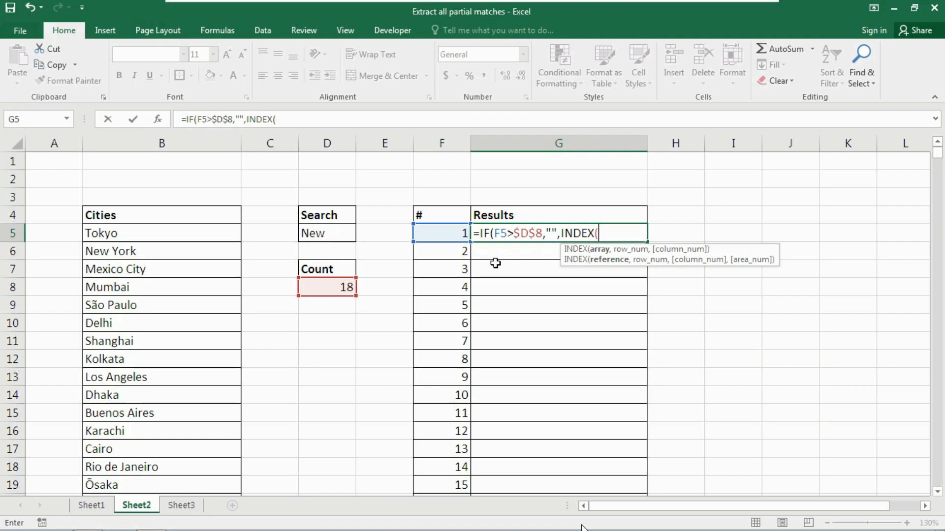
text(da)
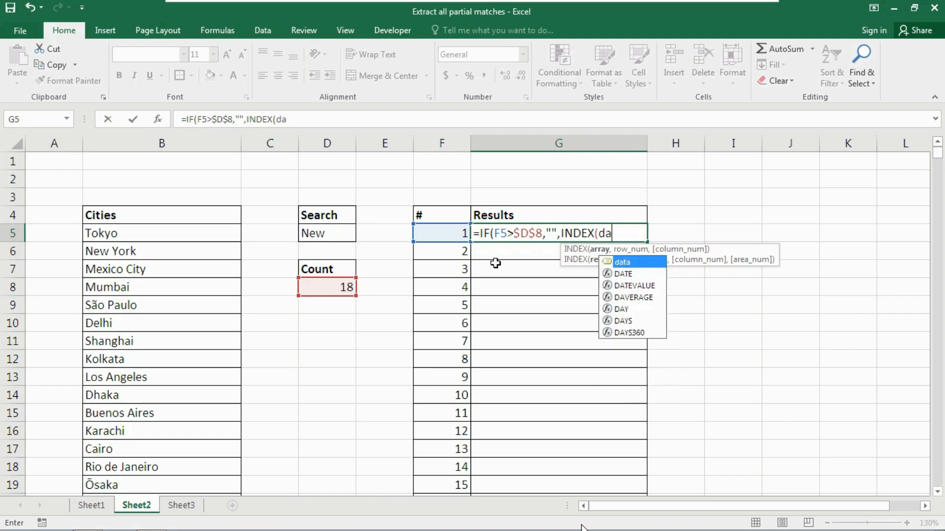
key(Tab)
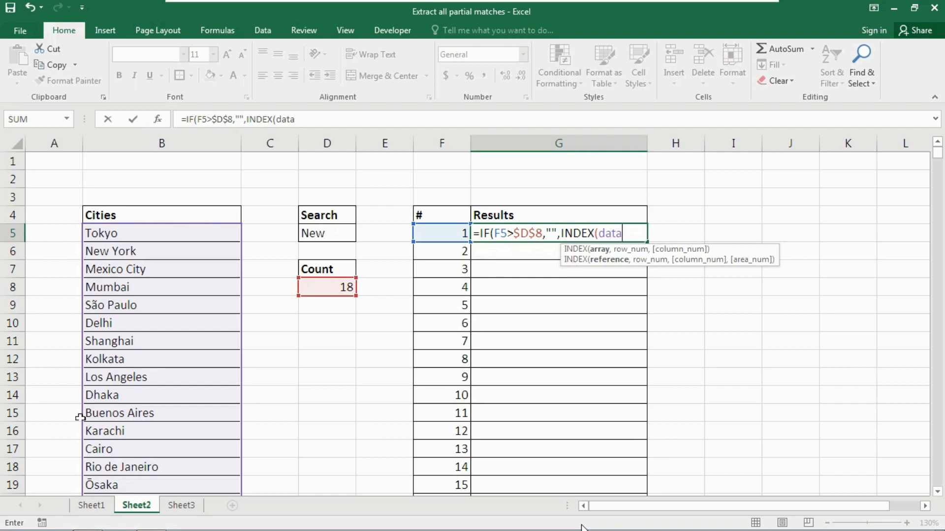
scroll(140, 270, down, 6)
scroll(125, 316, down, 4)
scroll(124, 318, up, 10)
text(,)
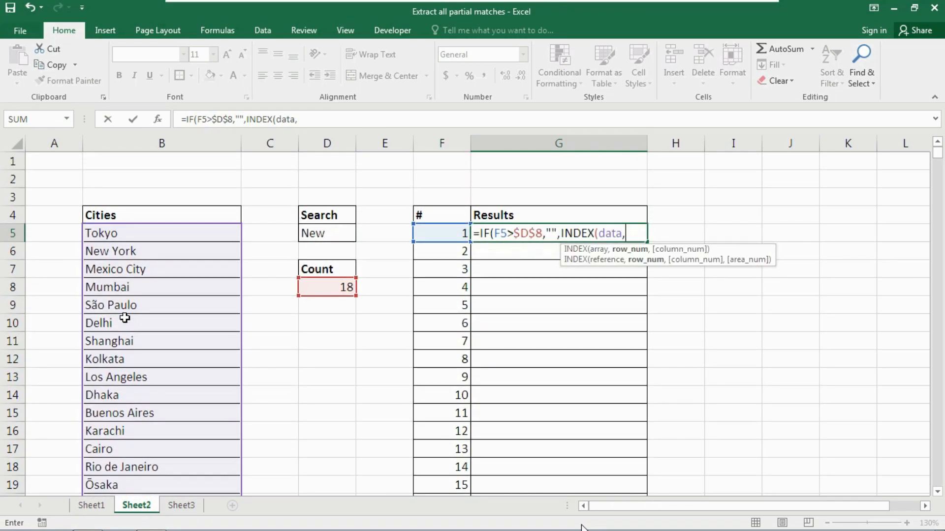
Add AGGREGATE as INDEX's row number in G5, with function 15 (SMALL) and option 6 (Ignore error values), opening the array's parenthesis.
text(agg)
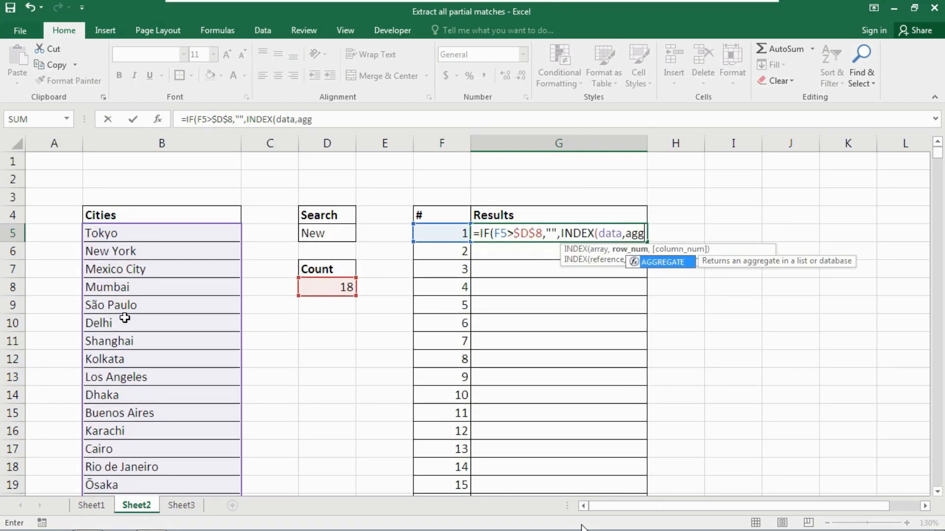
key(Tab)
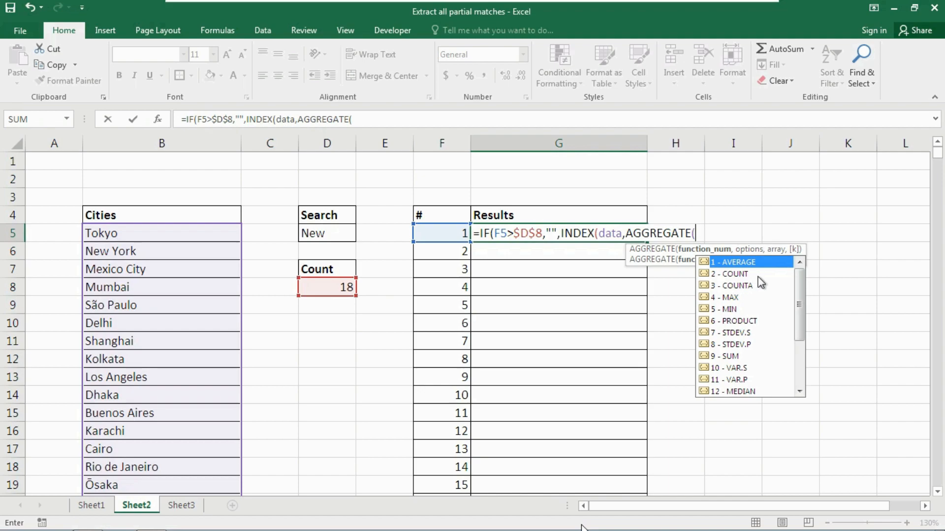
click(800, 391)
click(799, 391)
click(799, 392)
click(799, 391)
click(799, 392)
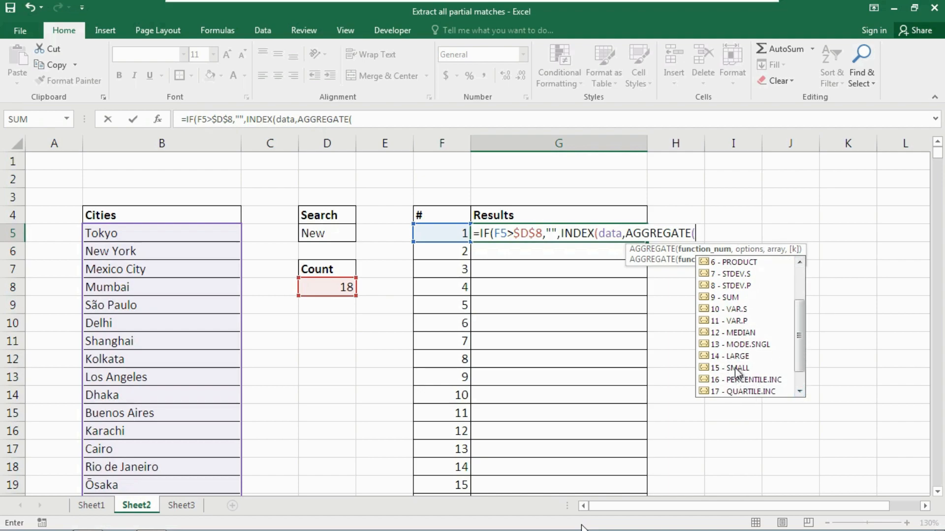
text(15)
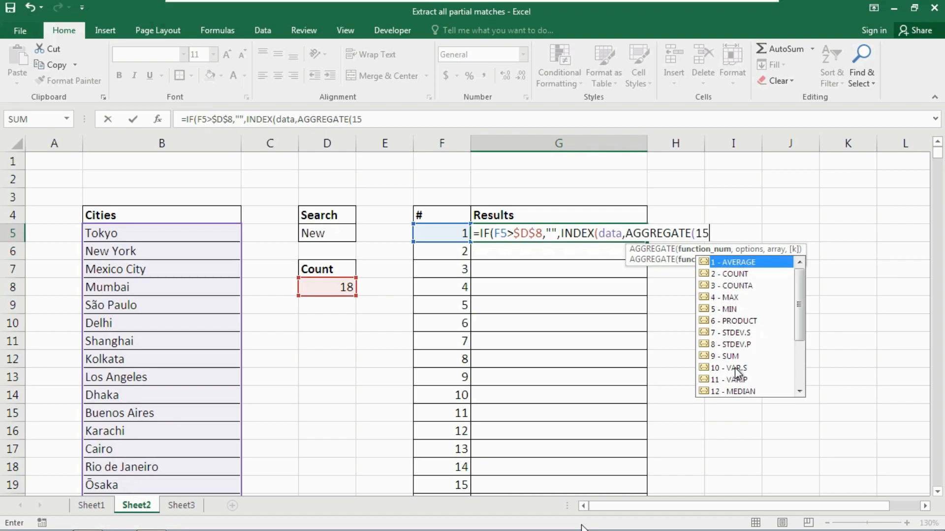
text(,)
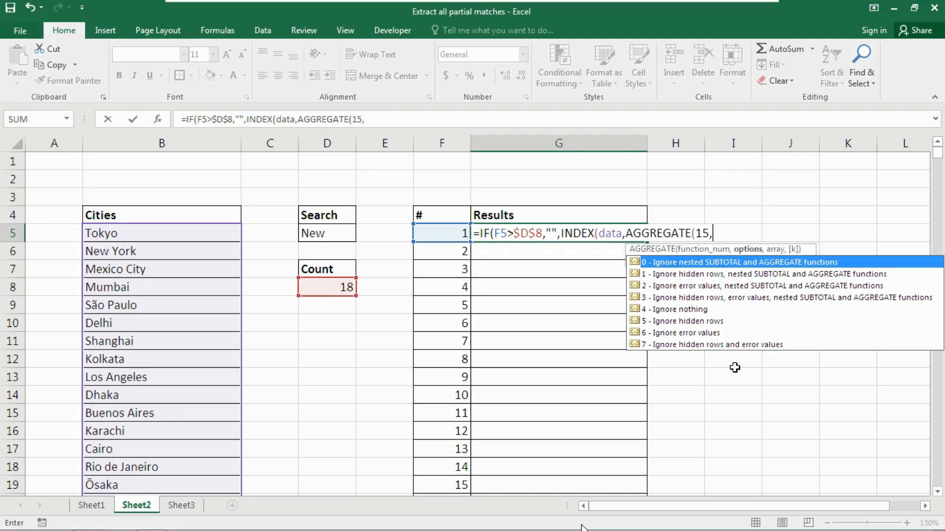
text(6,()
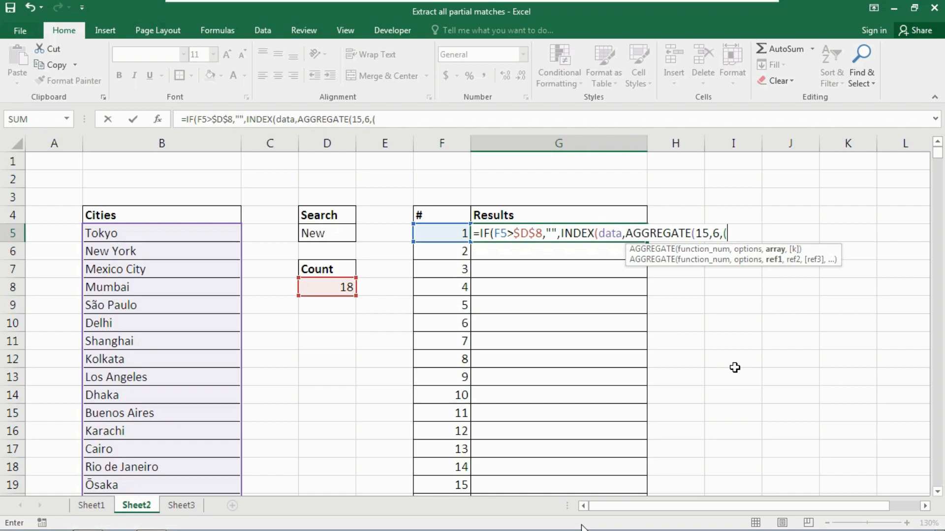
Build the relative row numbers in AGGREGATE's array argument as (ROW(data)-ROW($B$5)+1).
text(row)
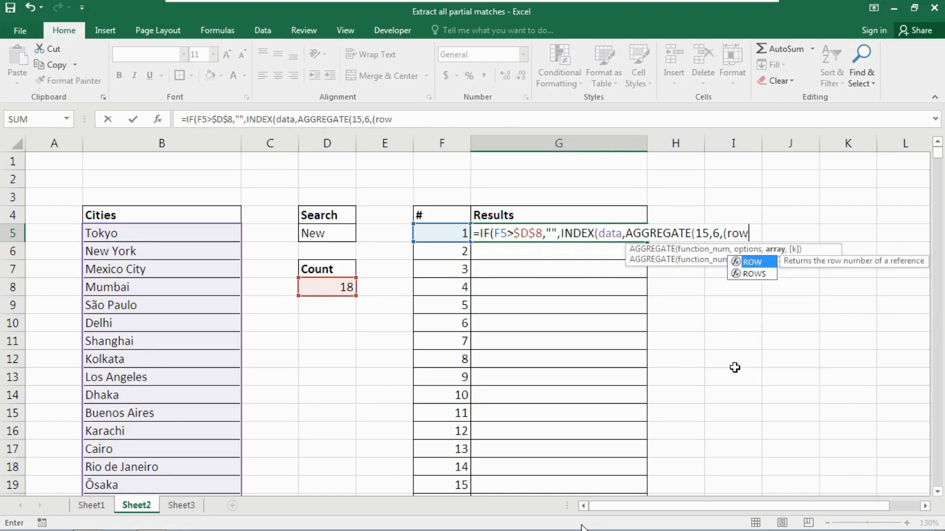
key(Tab)
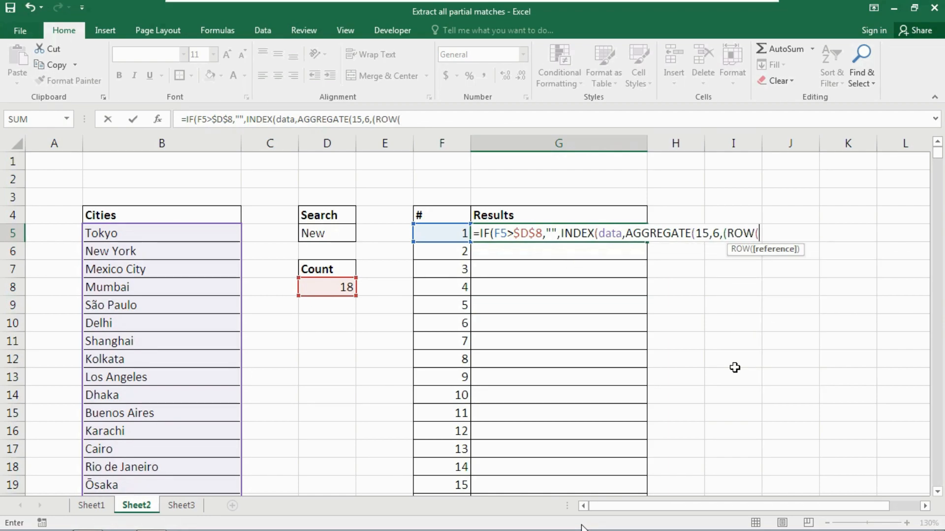
text(dat)
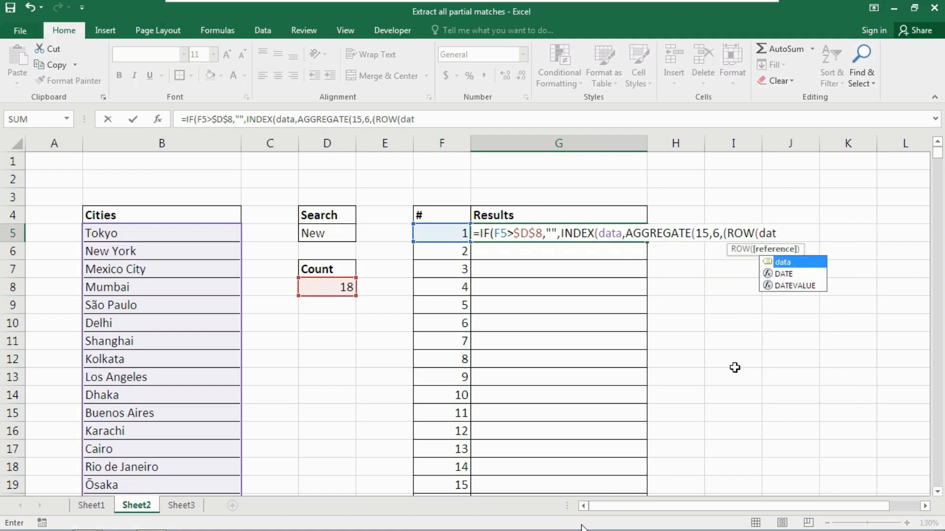
key(Tab)
text())
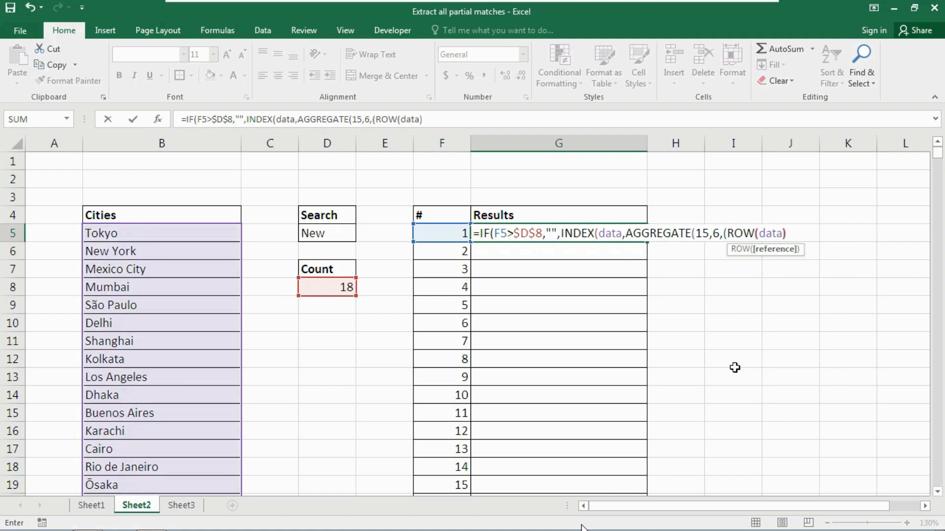
text(-)
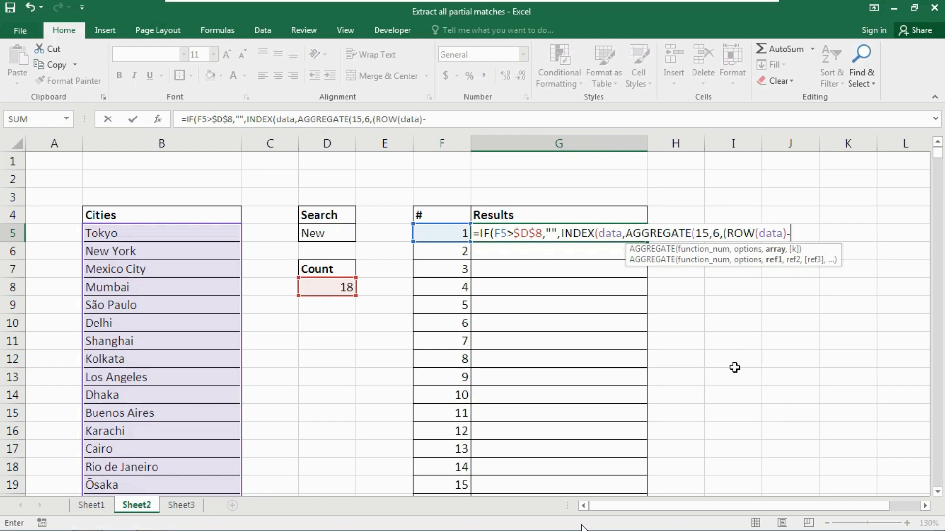
text(row)
key(Tab)
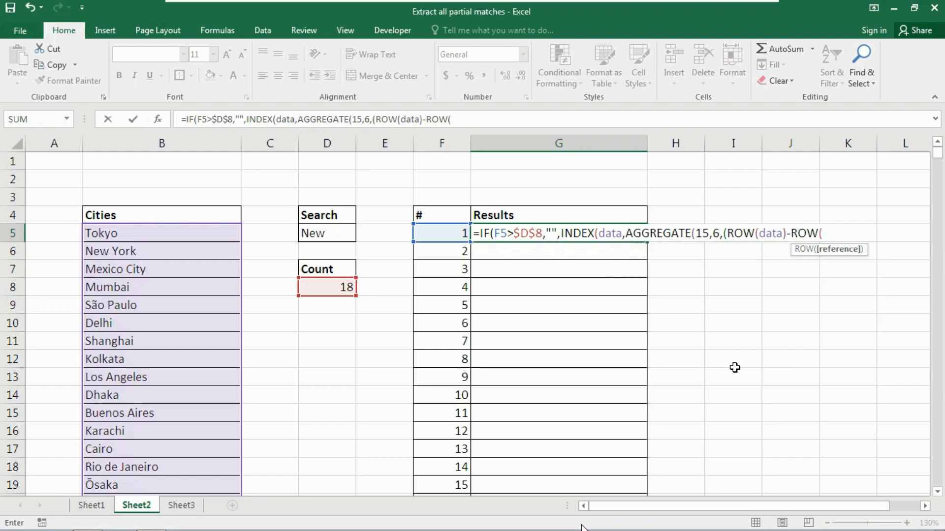
click(156, 235)
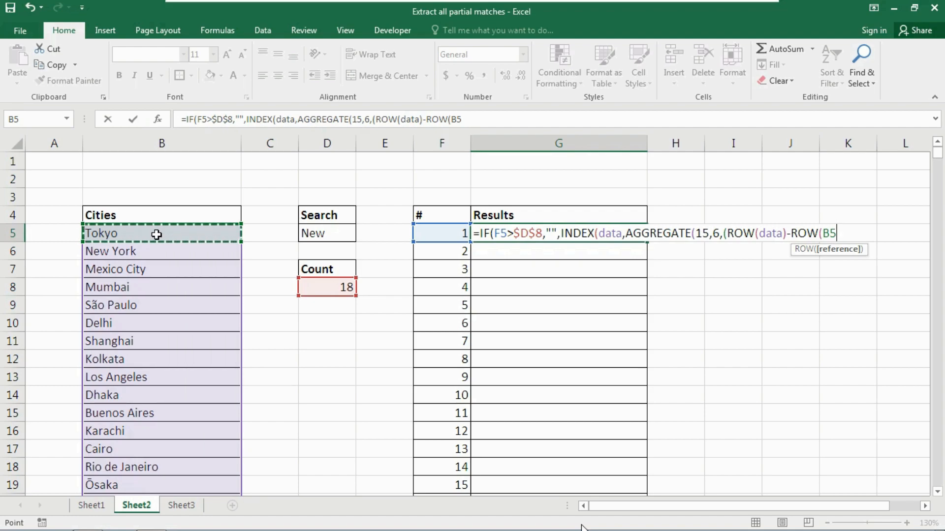
key(F4)
text()+1))
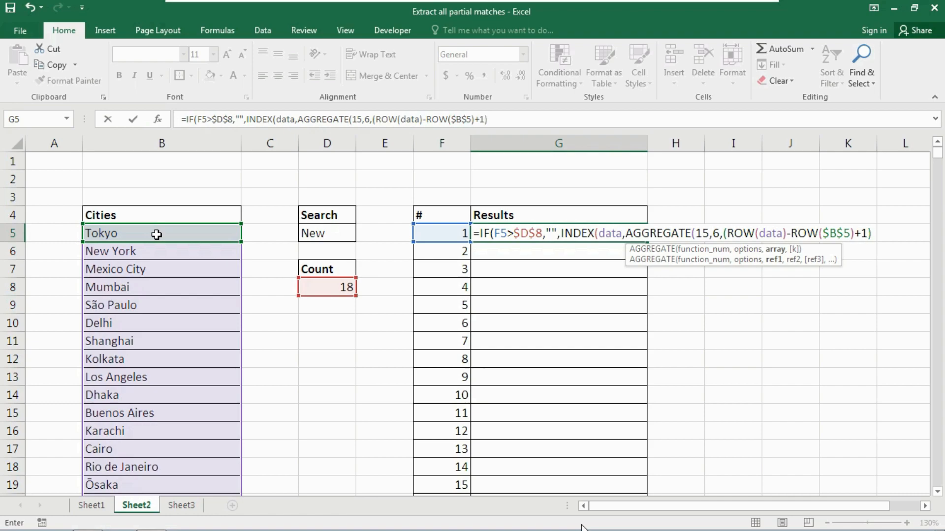
Divide the row-number array by the match test ISNUMBER(SEARCH($D$5,data)) in the G5 formula.
text(/is)
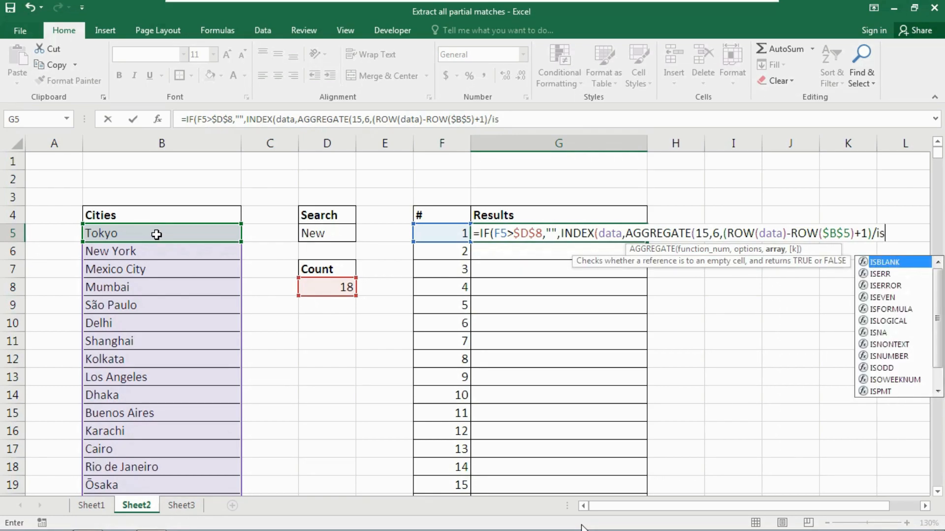
text(nu)
key(Tab)
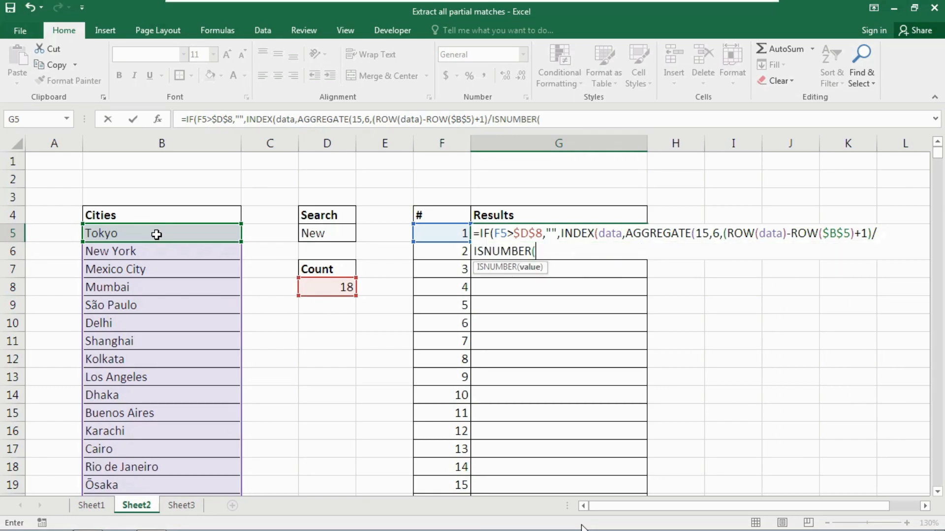
text(sear)
key(Tab)
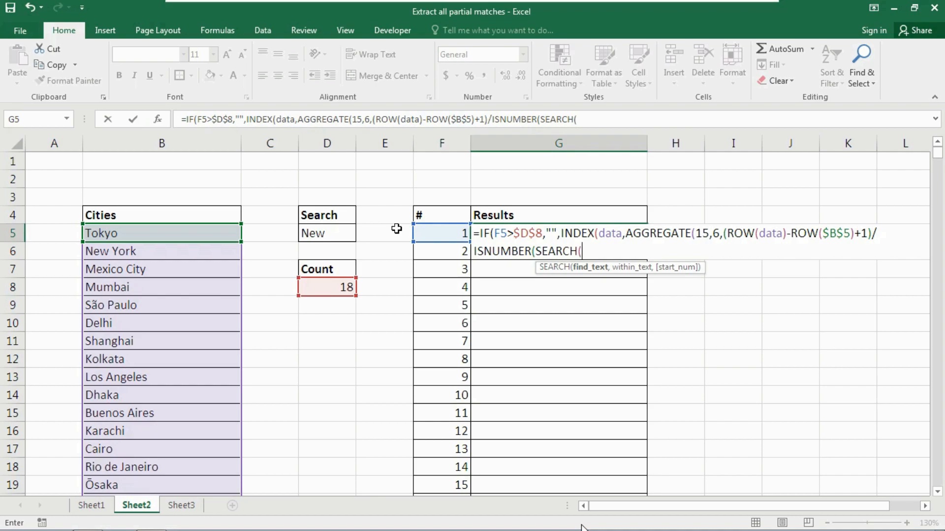
click(339, 232)
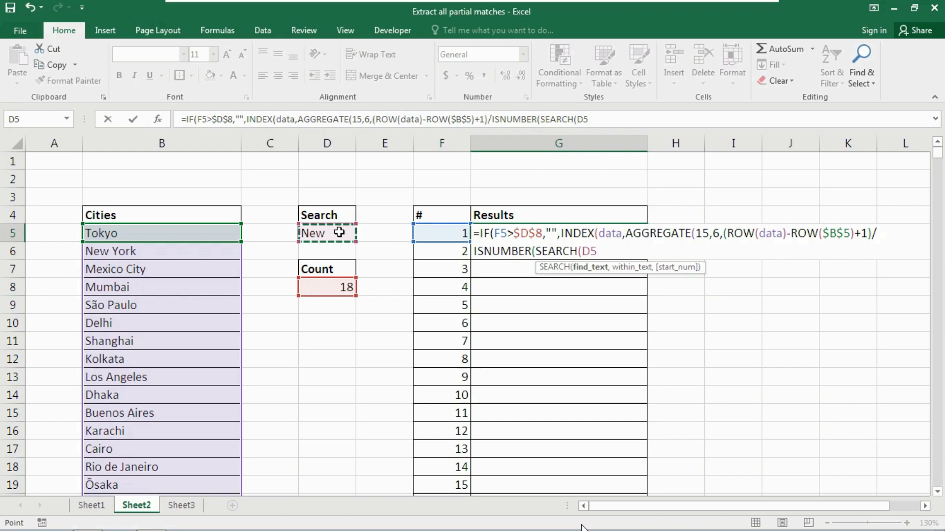
key(F4)
text(,)
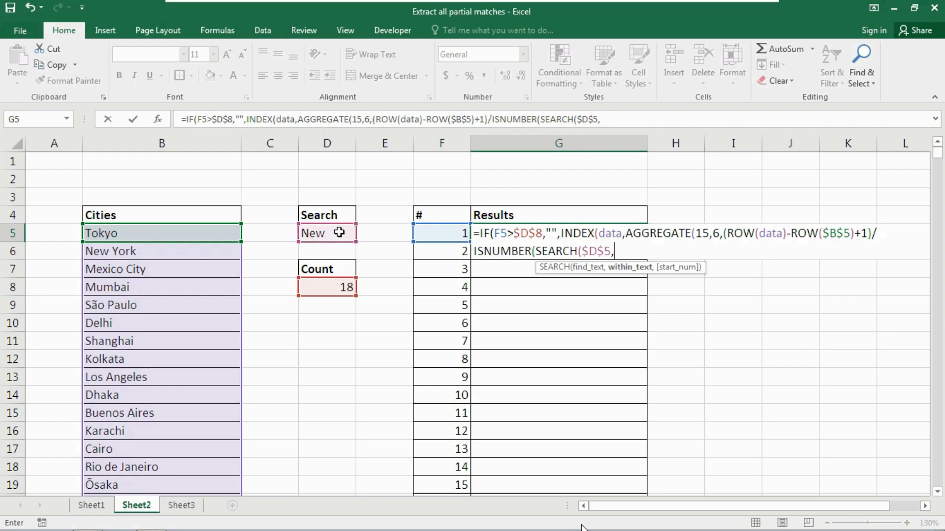
text(da)
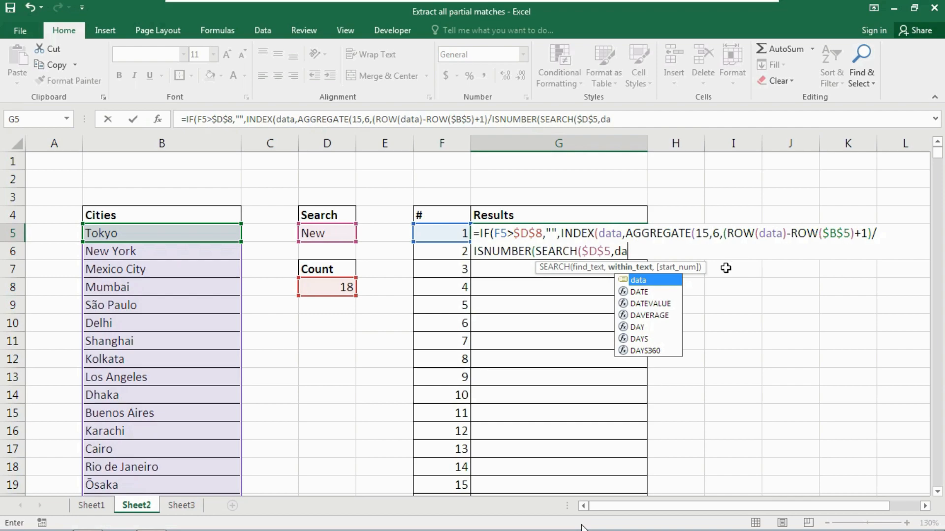
key(Tab)
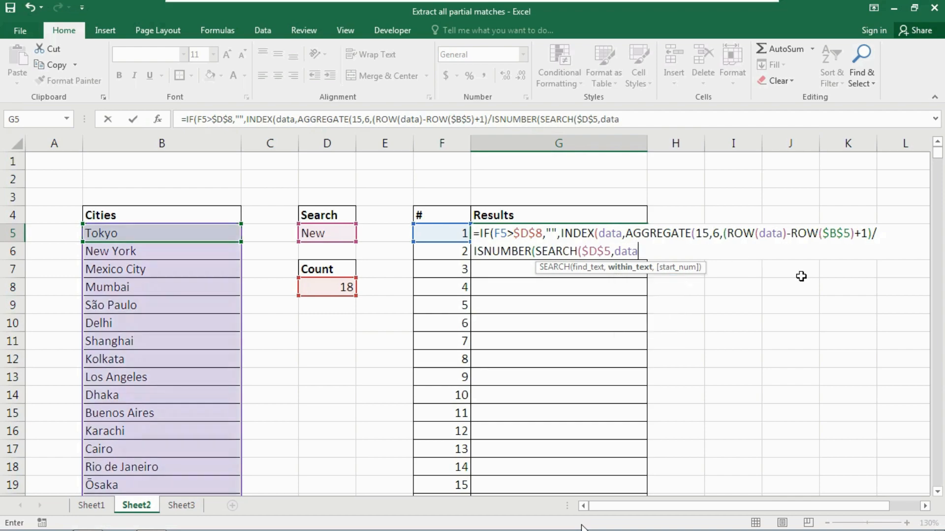
text()))
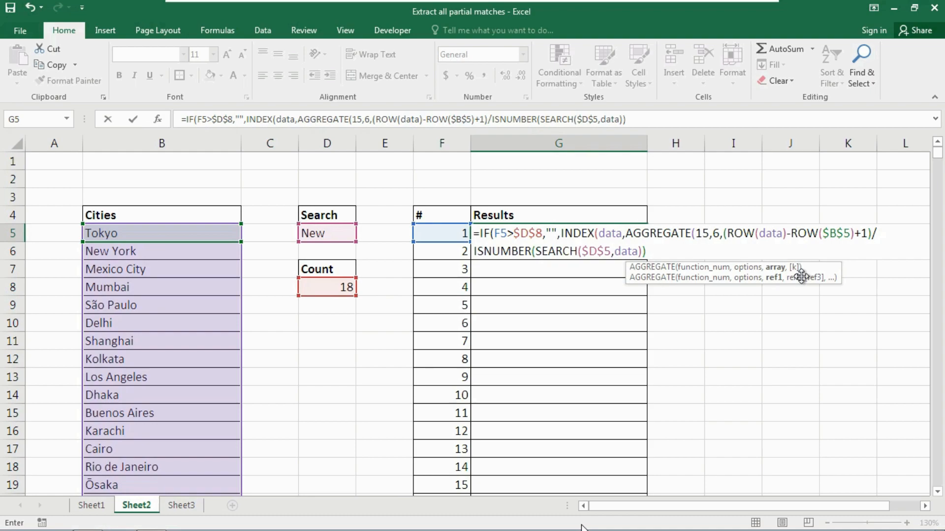
Use F5 as AGGREGATE's k argument, close the remaining parentheses and enter the G5 formula.
text(,)
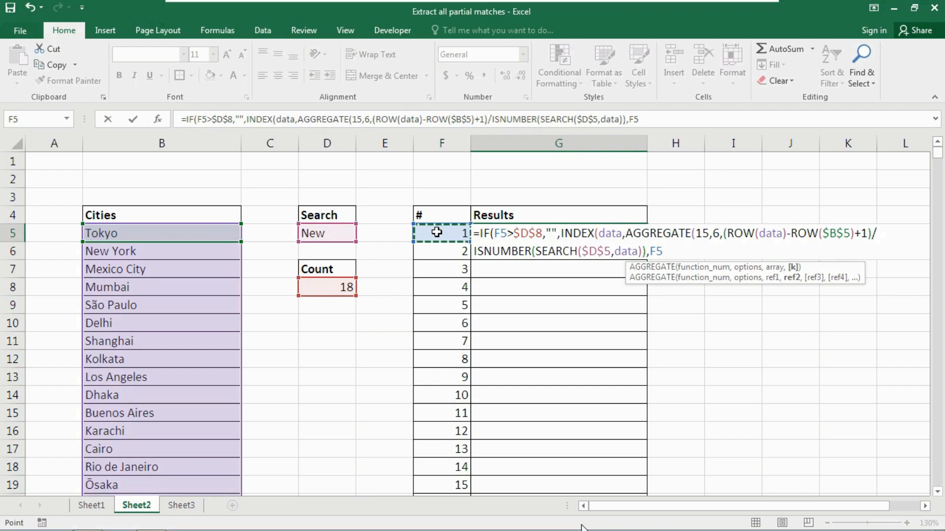
text()))
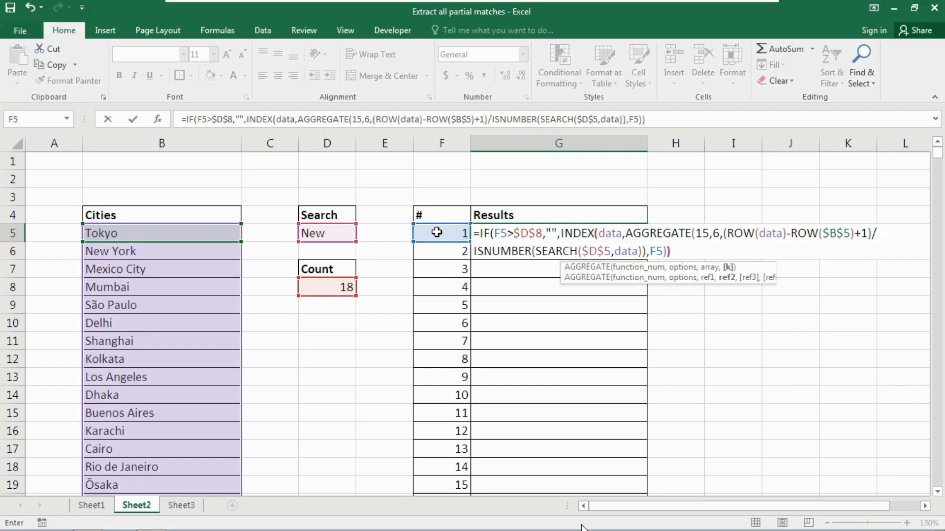
key(Return)
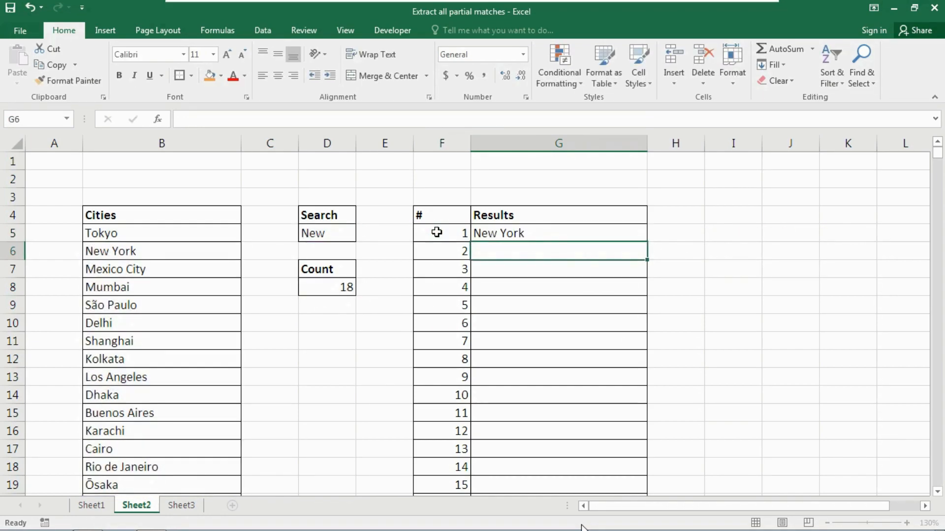
Fill the G5 formula down the whole Results column and check the extracted cities.
click(527, 232)
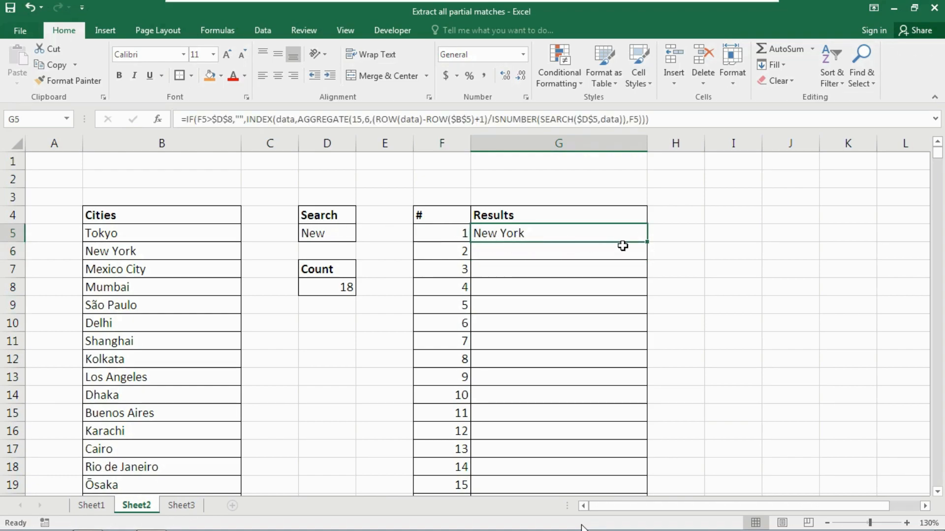
double_click(647, 242)
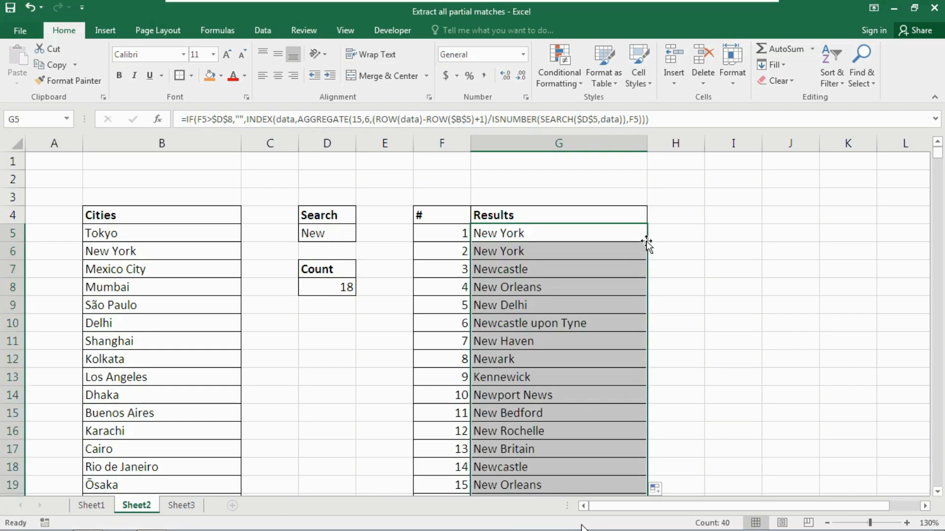
scroll(644, 241, down, 5)
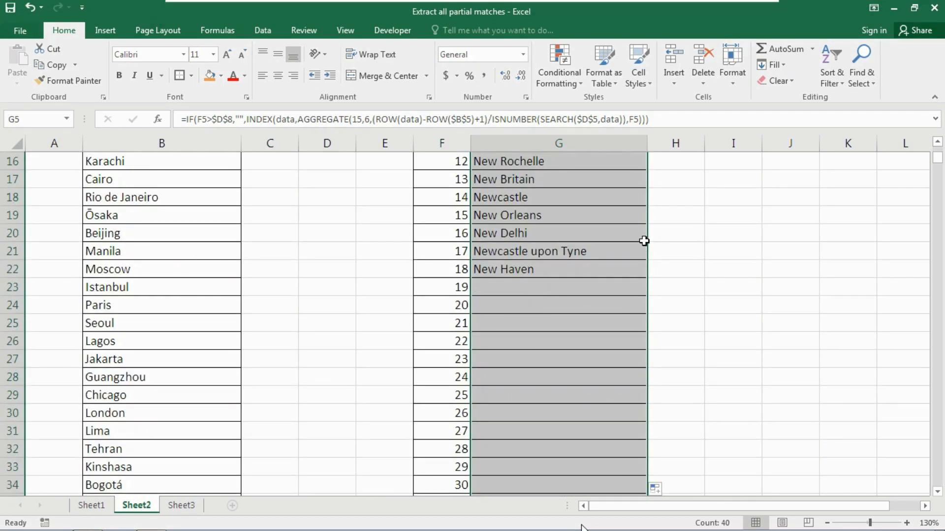
scroll(600, 232, up, 4)
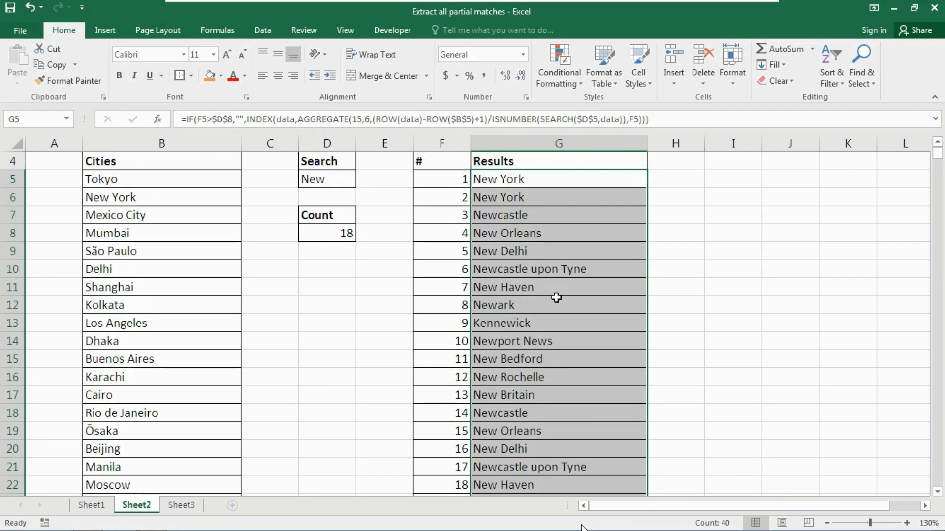
scroll(556, 297, up, 1)
Change the search term in D5 to "Uni" and review the updated Results list.
click(324, 234)
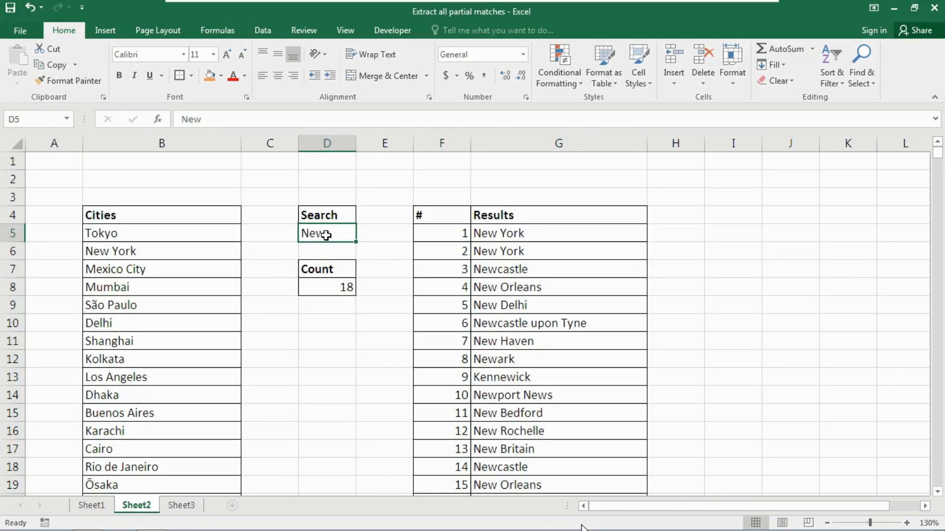
text(Uni)
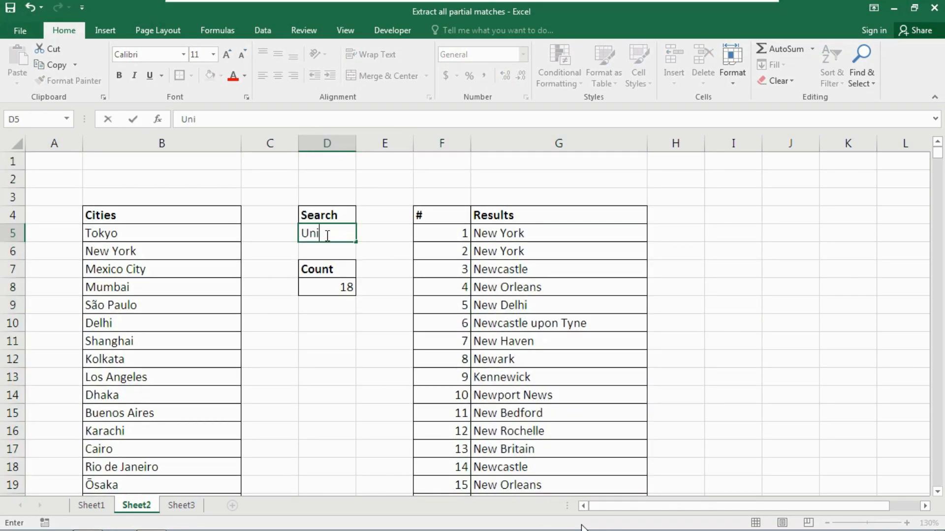
key(Return)
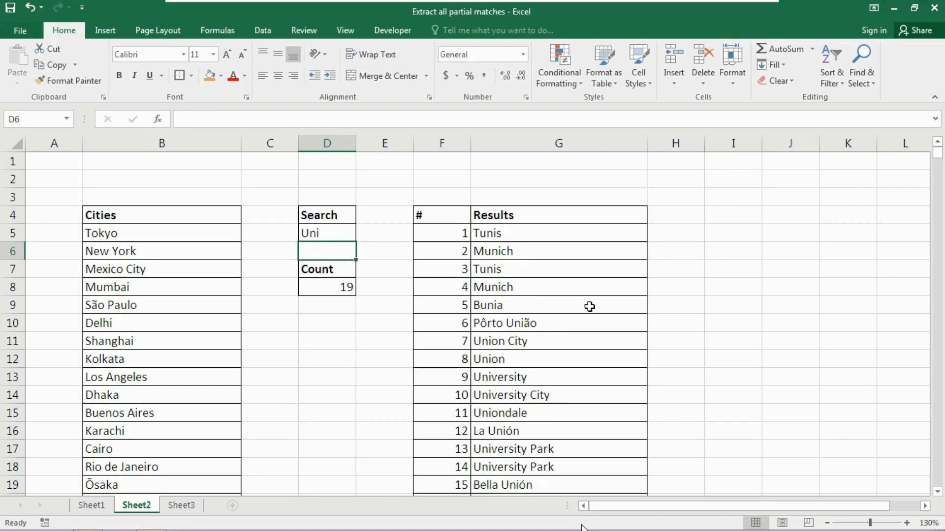
scroll(589, 306, down, 6)
scroll(589, 307, up, 4)
scroll(179, 233, up, 2)
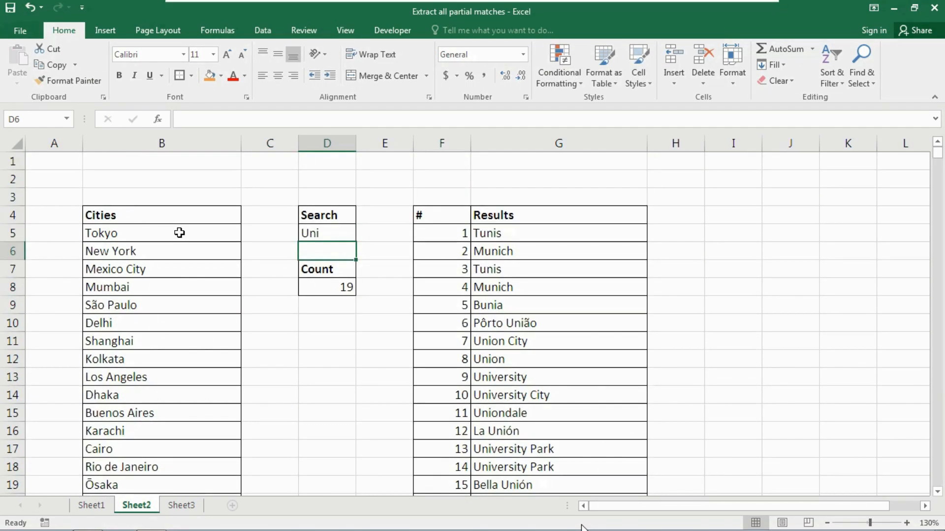